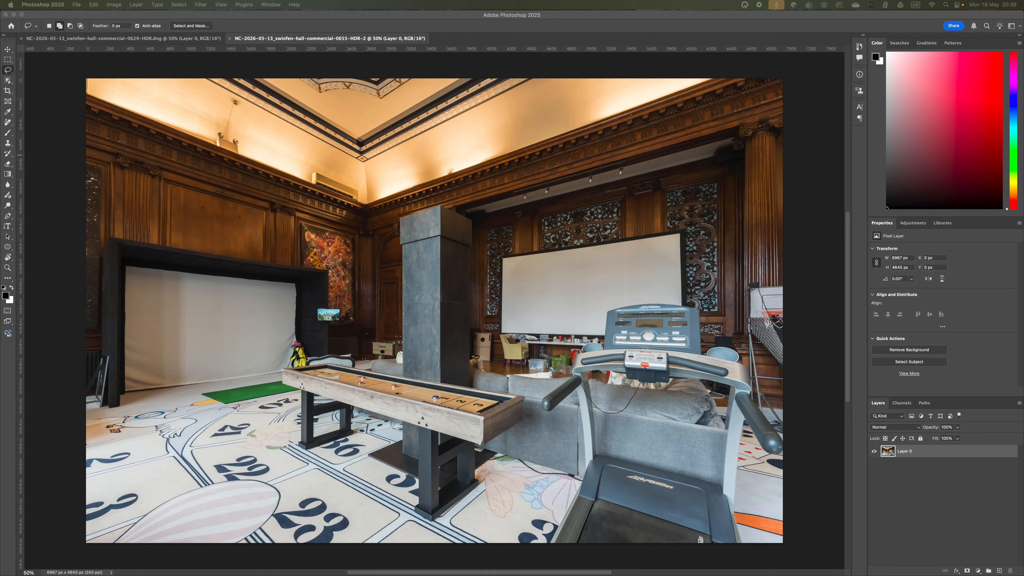
Place Netflix-main-screen.jpeg over the room photo and scale it down to about 55%, positioned beside the projector screen.
mouse_move(459, 571)
drag(1015, 252, 547, 361)
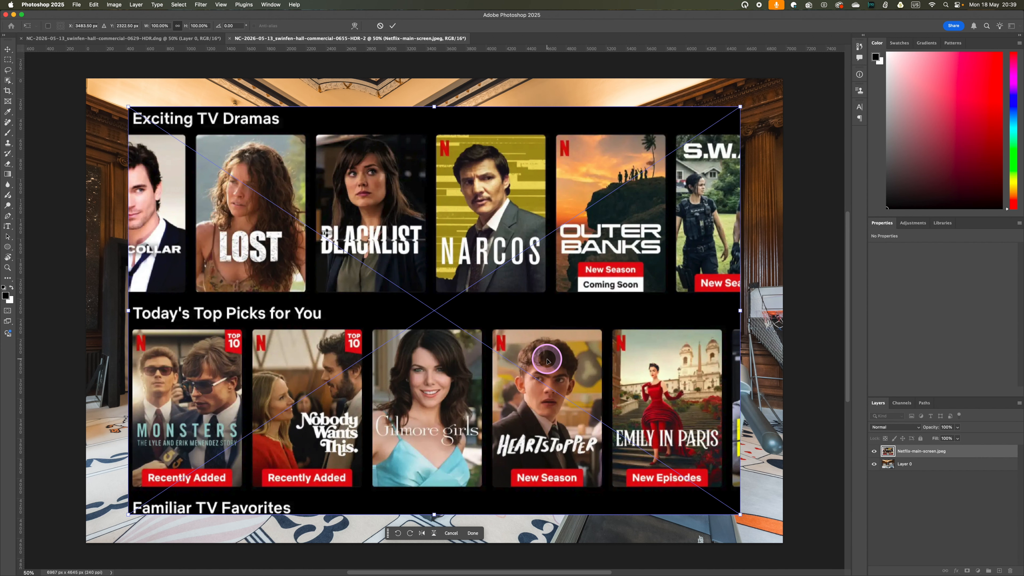
click(823, 498)
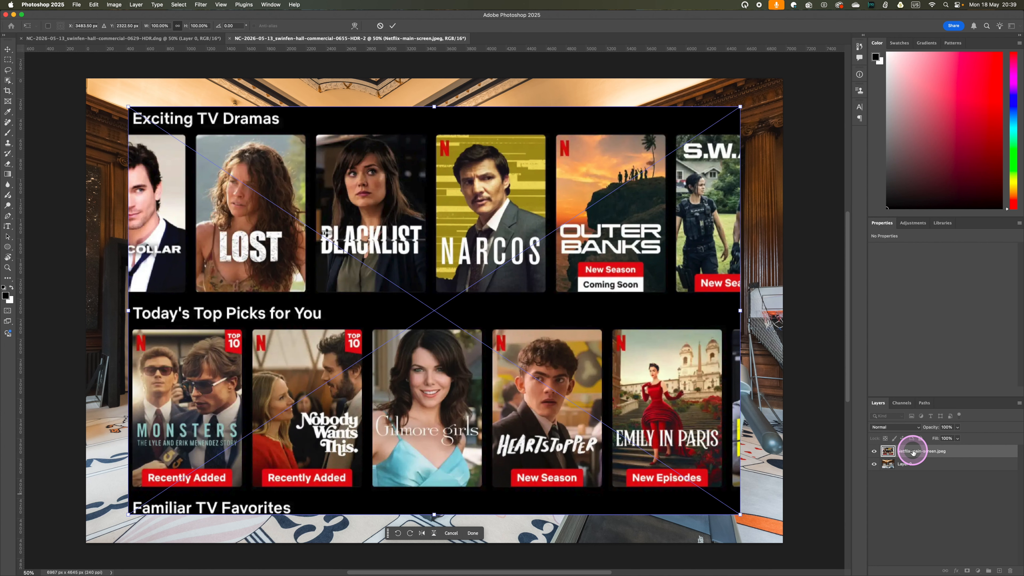
mouse_move(573, 388)
mouse_down()
mouse_move(564, 334)
mouse_move(590, 397)
mouse_up()
drag(757, 524, 483, 341)
drag(416, 276, 414, 395)
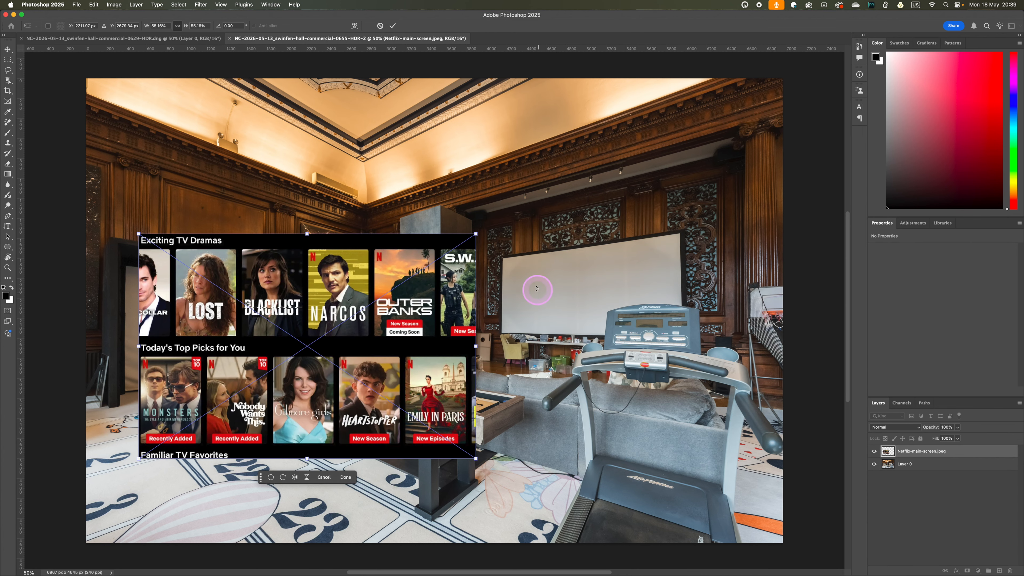
mouse_move(461, 258)
mouse_down()
mouse_move(612, 263)
mouse_move(695, 283)
mouse_move(458, 278)
mouse_up()
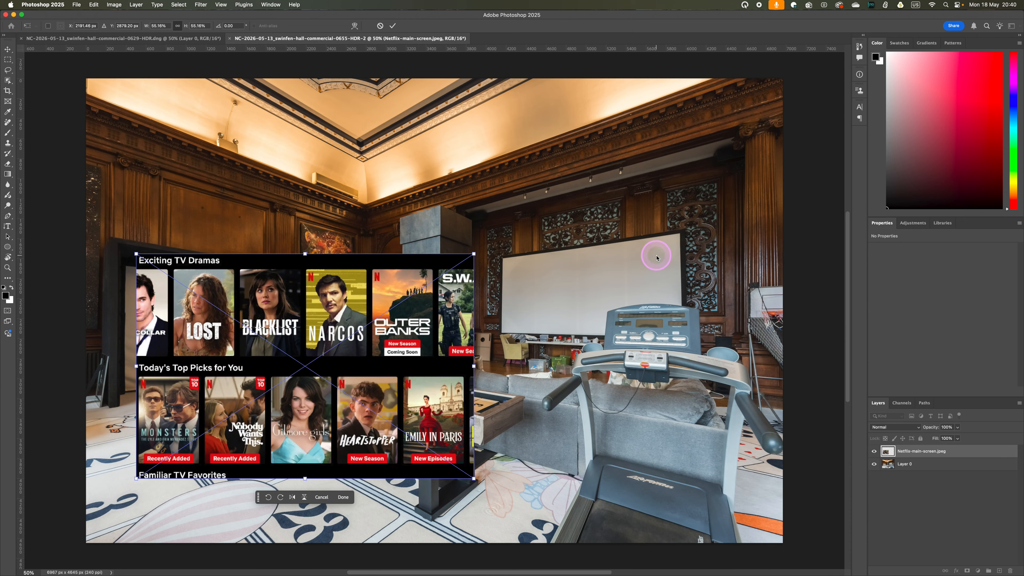
Distort the placed Netflix image so its four corners meet the corners of the blank projector screen.
right_click(474, 254)
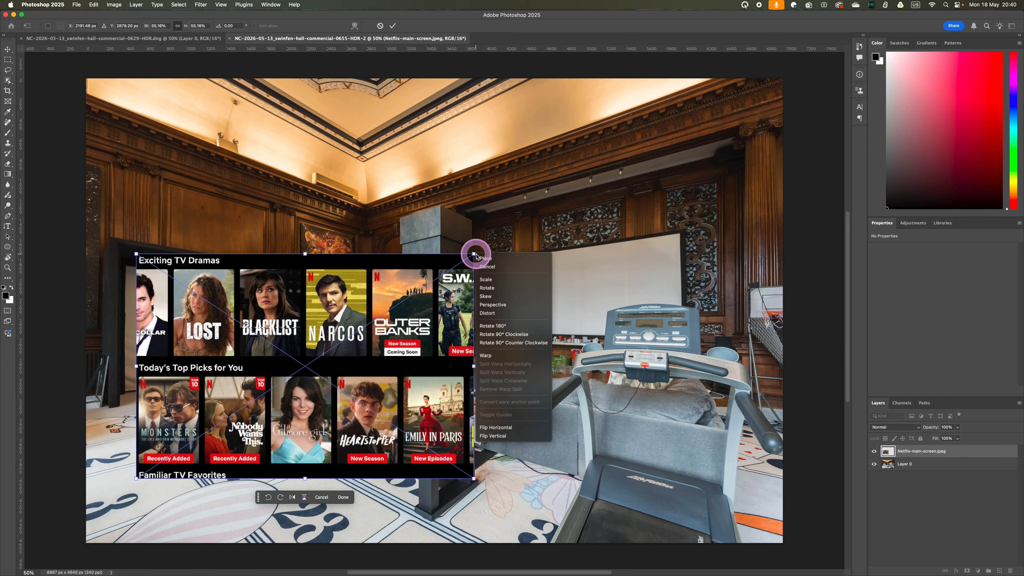
click(492, 309)
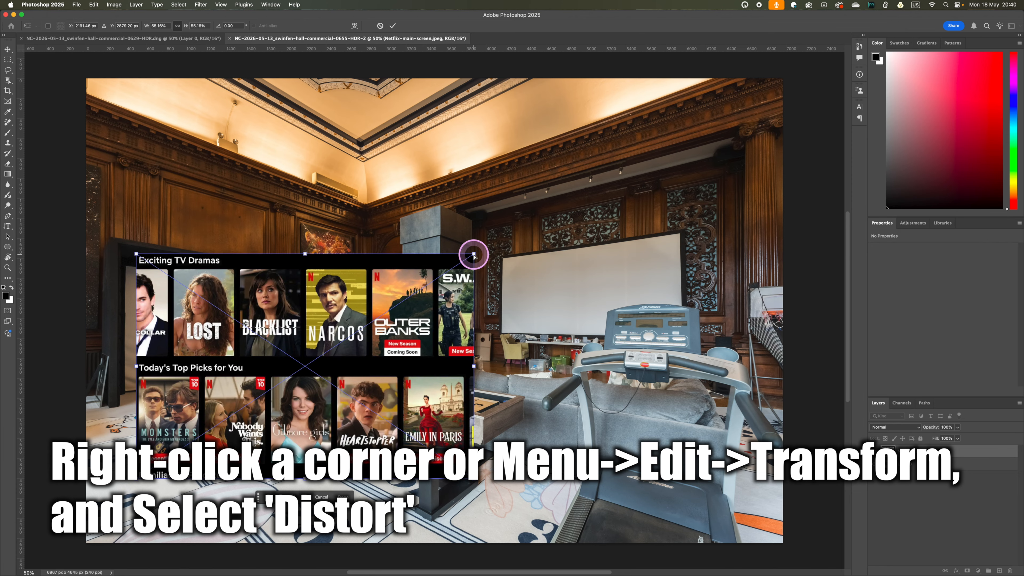
drag(474, 254, 678, 235)
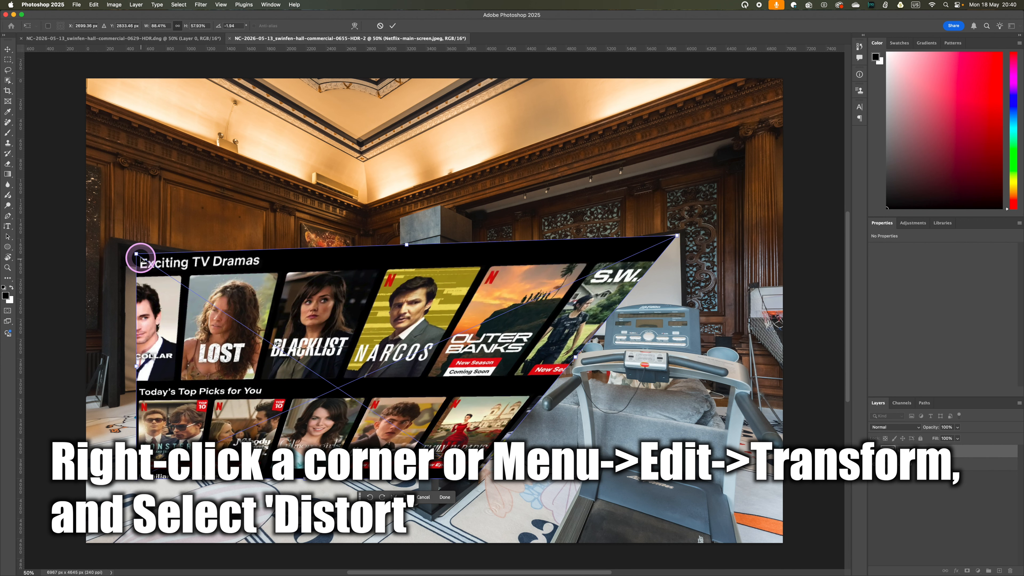
drag(139, 257, 505, 260)
drag(137, 476, 682, 338)
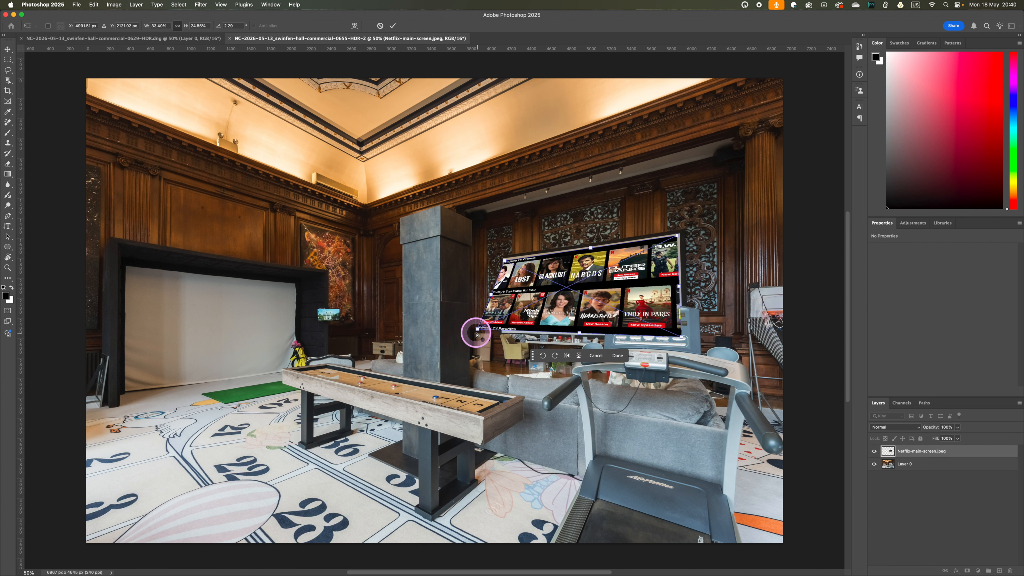
drag(477, 330, 504, 334)
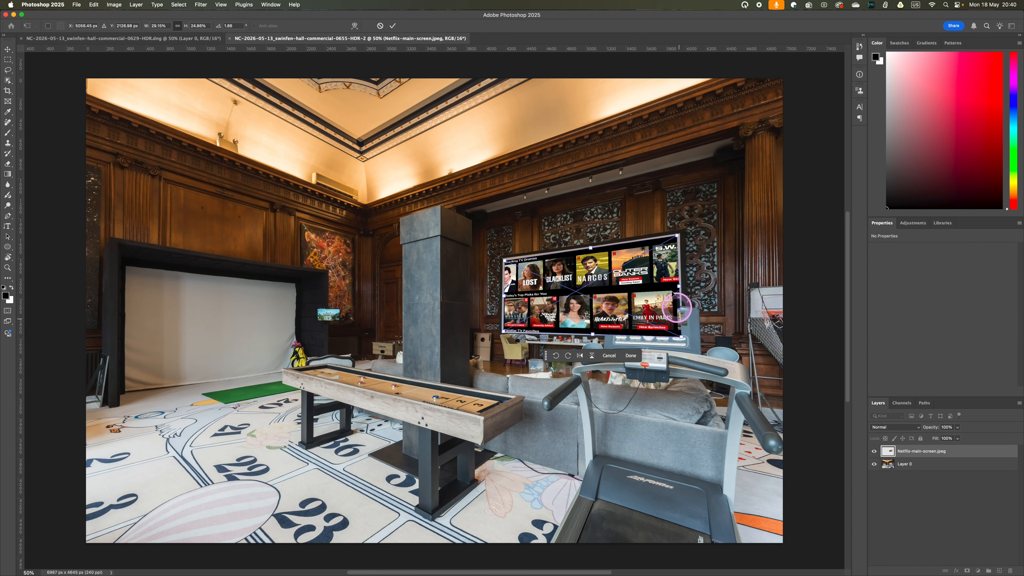
Fine-tune the corners of the Netflix image against the projector screen's frame and commit the transform.
drag(677, 236, 677, 235)
scroll(677, 235, up, 3)
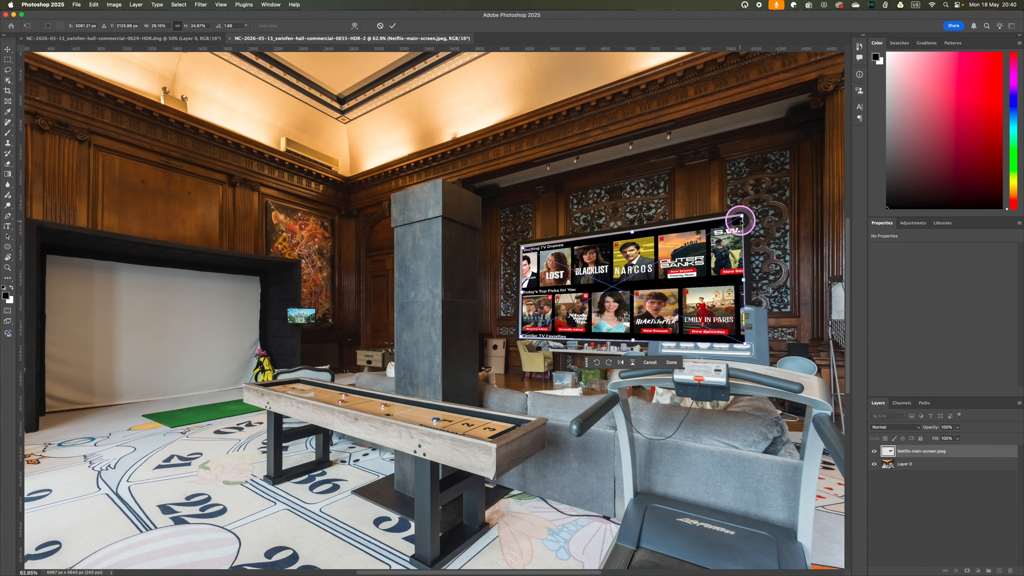
drag(741, 216, 741, 216)
drag(744, 344, 744, 342)
drag(522, 248, 524, 249)
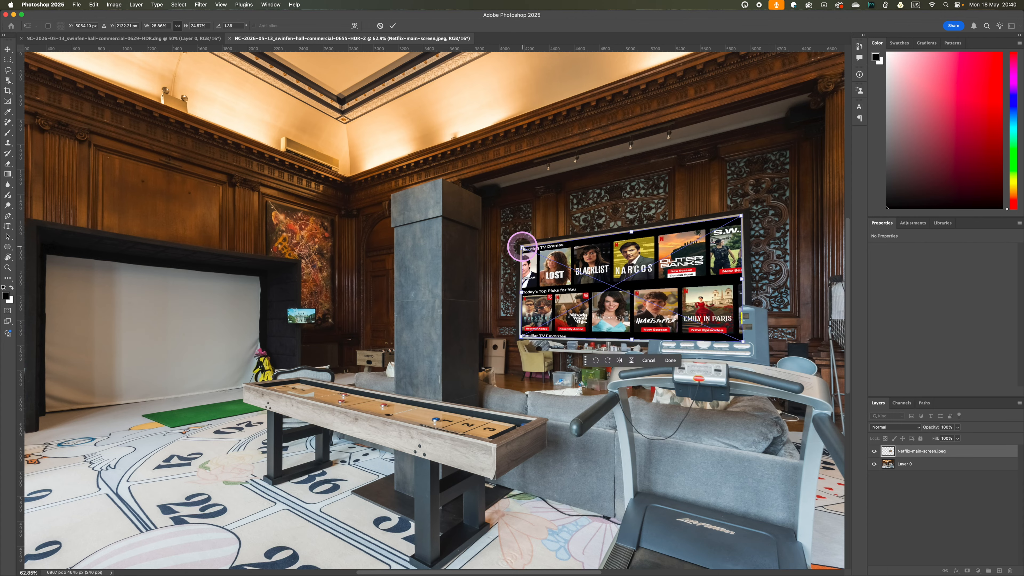
key(Return)
key(l)
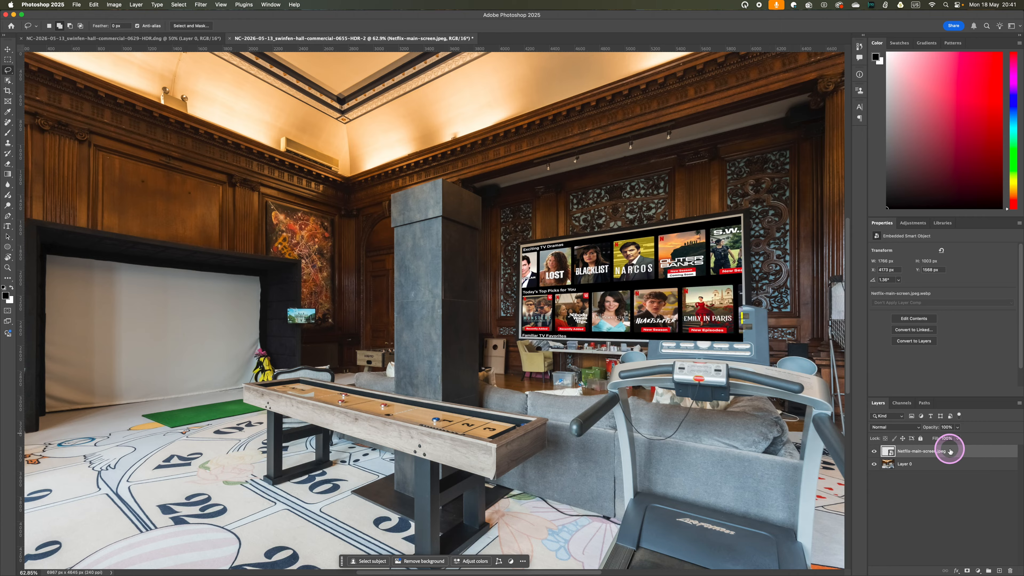
Add a Curves adjustment layer above the Netflix image and clip it to that layer.
click(977, 571)
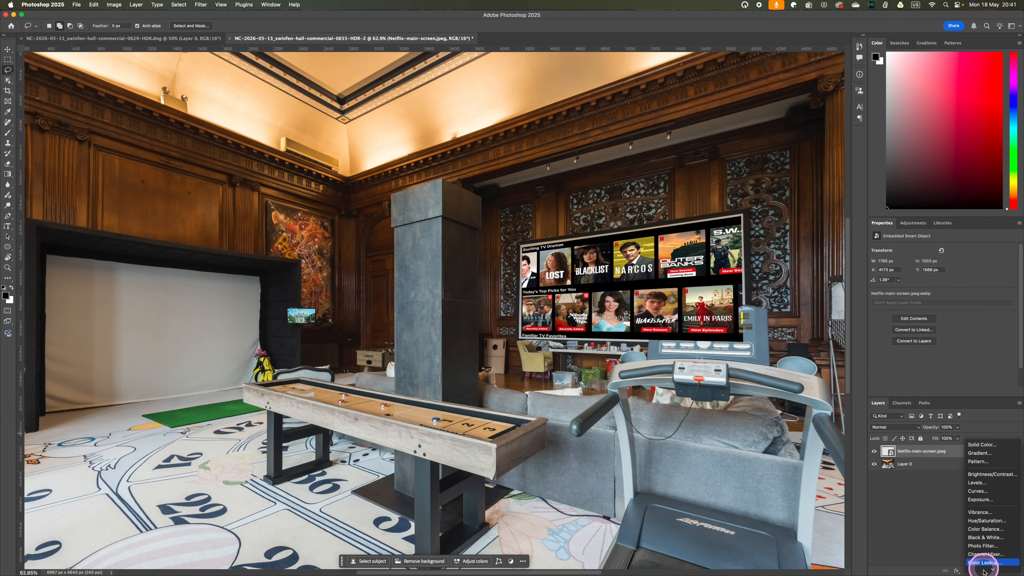
click(978, 449)
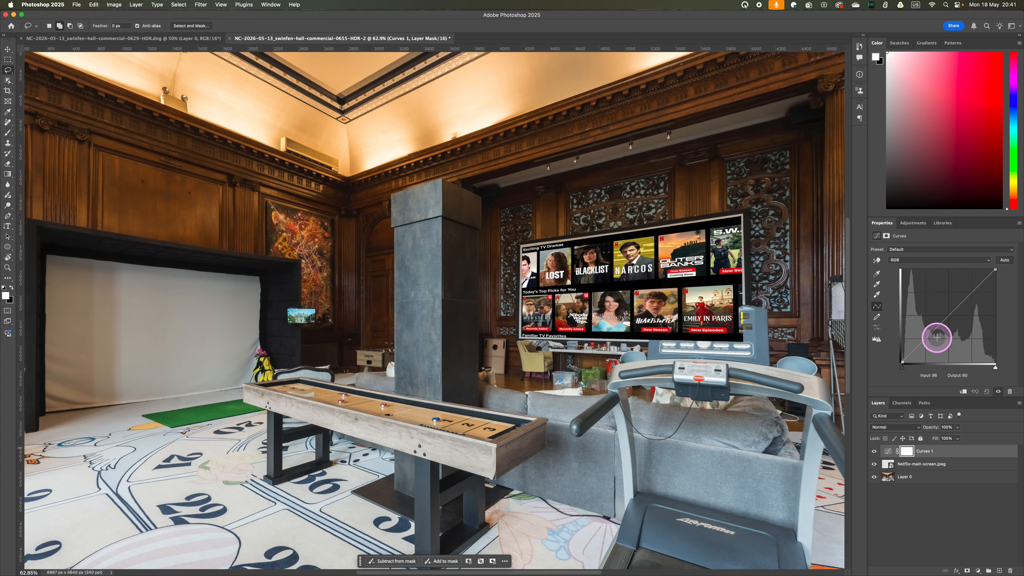
mouse_move(942, 324)
mouse_down()
mouse_move(942, 345)
mouse_move(934, 319)
mouse_move(943, 330)
mouse_up()
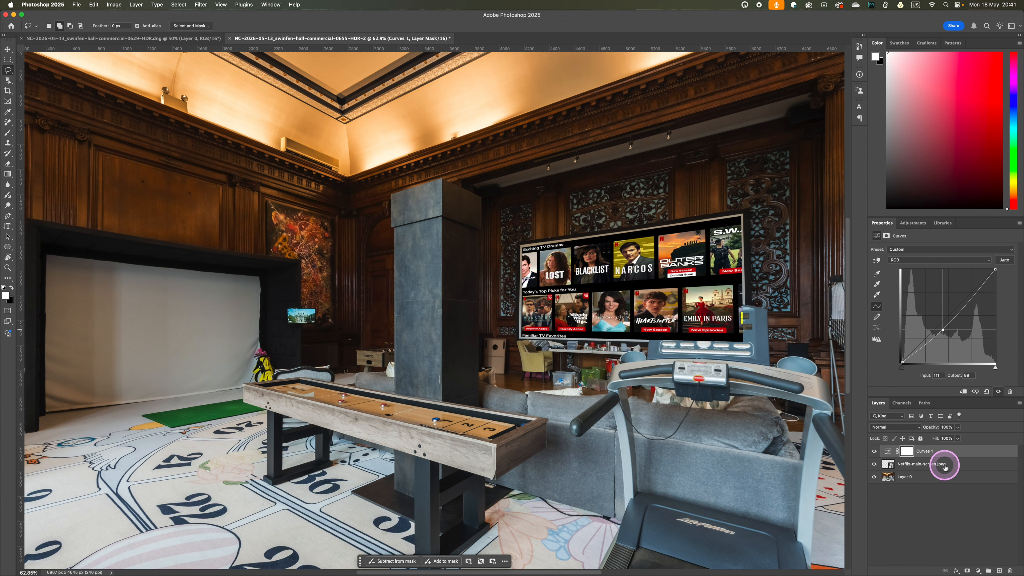
click(965, 392)
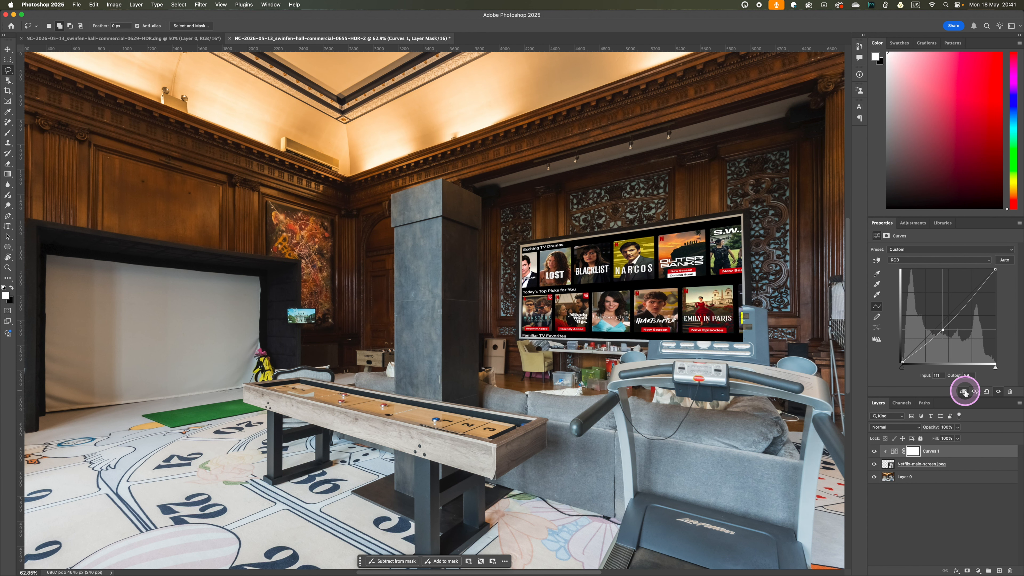
Fade the Netflix image with Curves, lifting the black point to about output 51 and the midtones to about output 125.
drag(943, 331, 939, 322)
click(902, 363)
drag(903, 362, 903, 346)
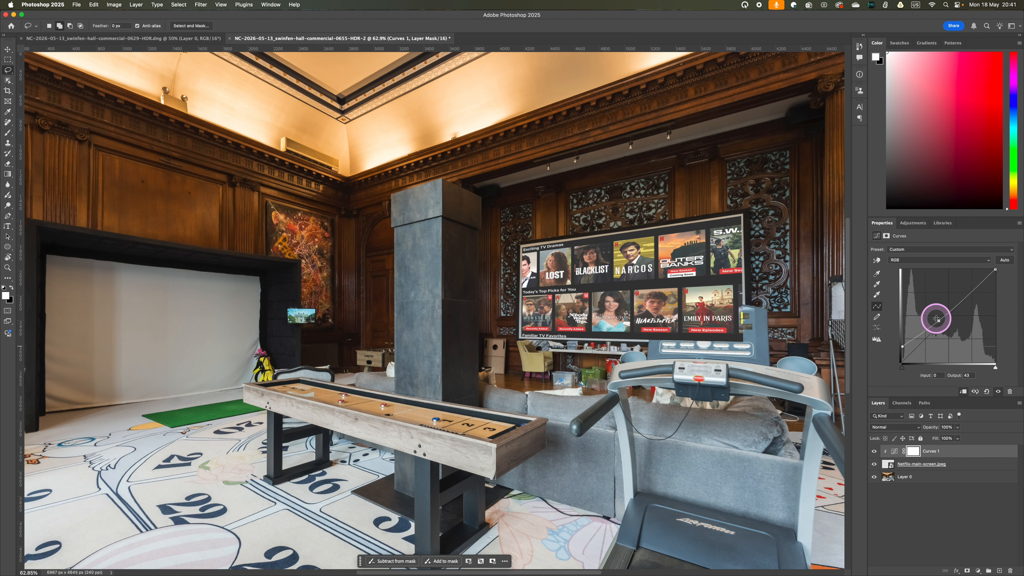
mouse_move(903, 347)
mouse_down()
mouse_move(903, 338)
mouse_move(905, 370)
mouse_move(904, 344)
mouse_up()
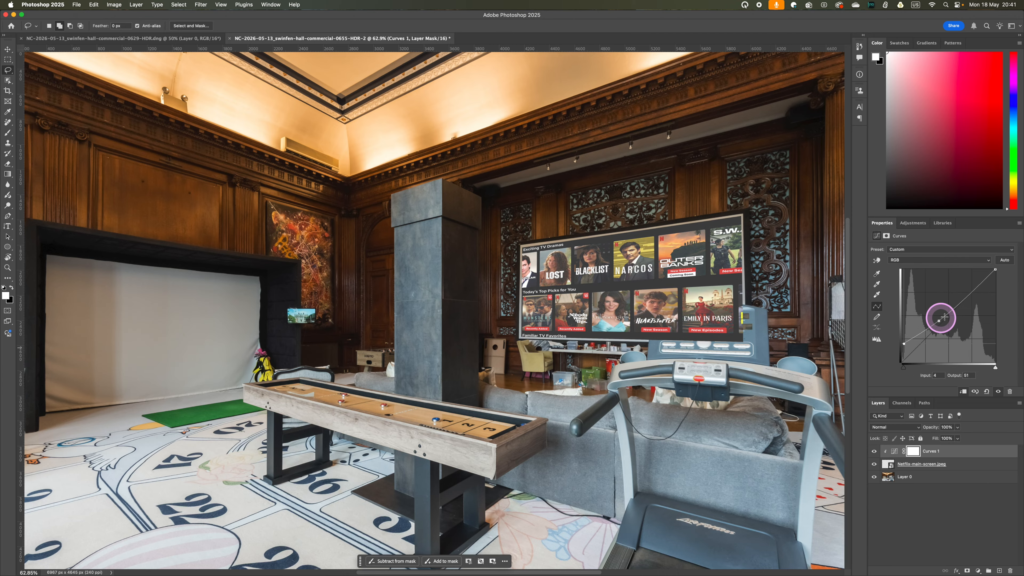
mouse_move(936, 318)
mouse_down()
mouse_move(968, 278)
mouse_move(939, 316)
mouse_up()
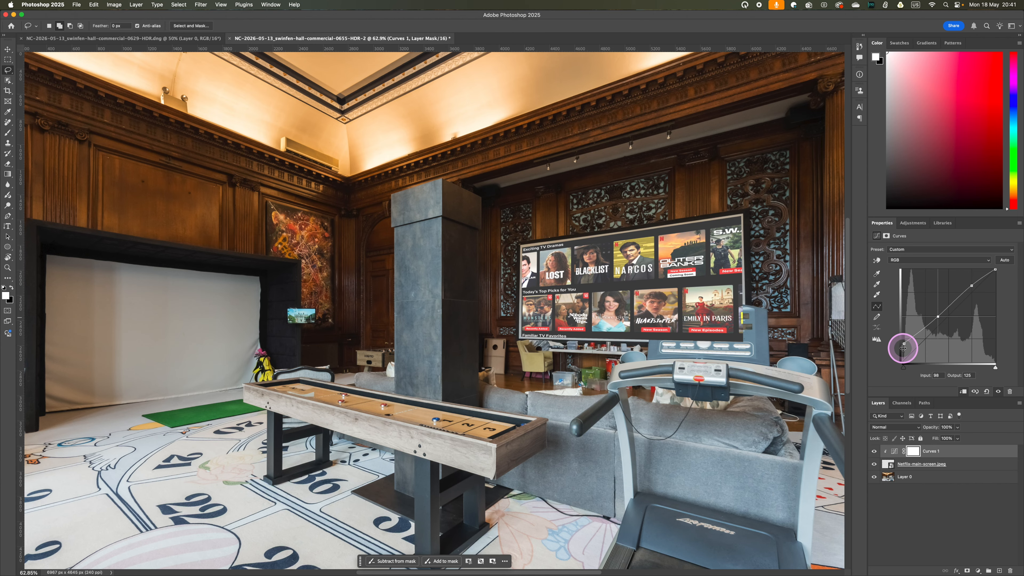
Duplicate Layer 0 and hide the Netflix image layer with its clipped Curves adjustment.
click(927, 477)
key(w)
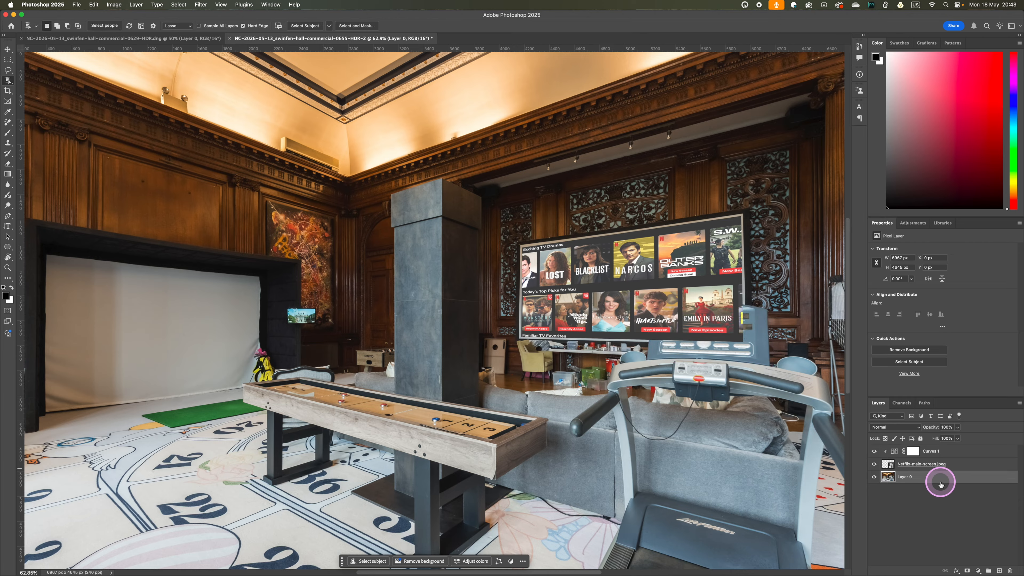
key(super+j)
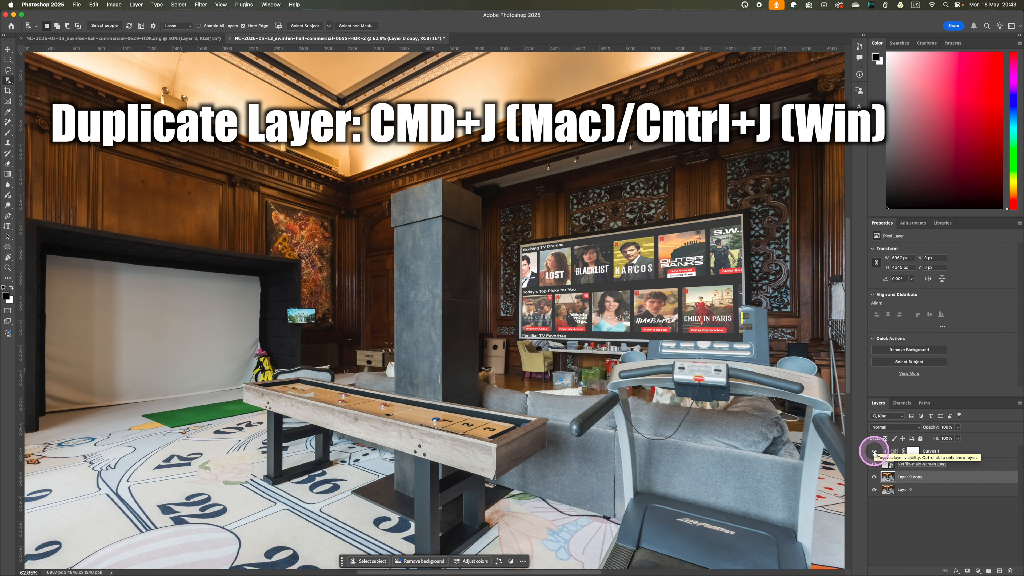
click(875, 464)
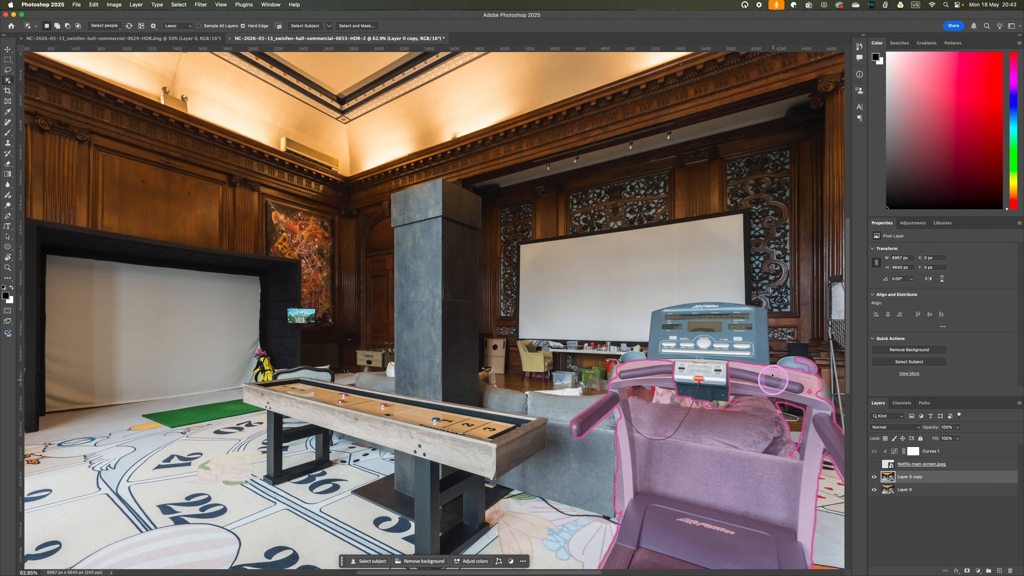
Select the treadmill's console with the Object Selection tool and mask the Layer 0 copy to it, checking the cutout.
click(12, 81)
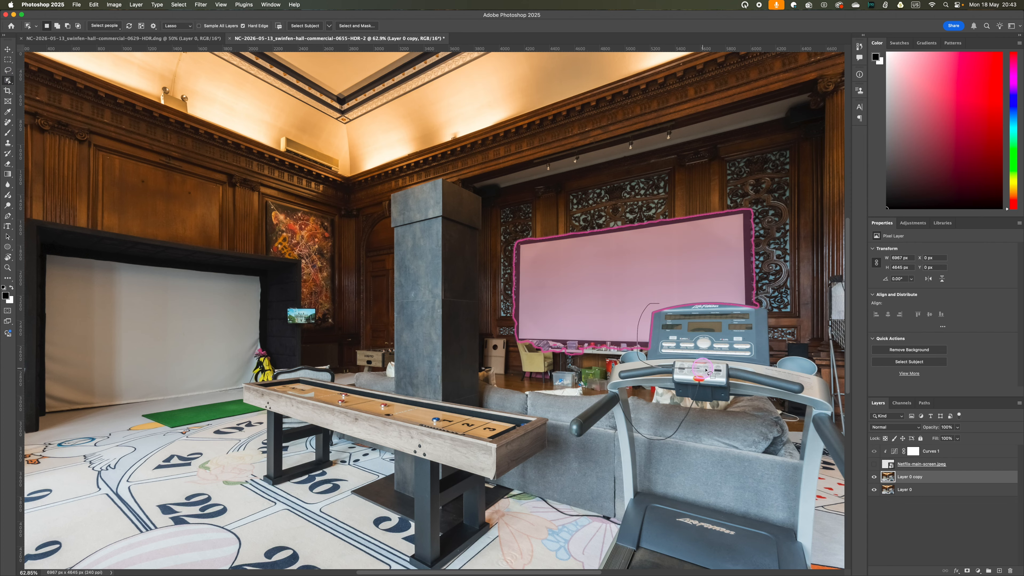
mouse_move(773, 368)
mouse_down()
mouse_move(771, 310)
mouse_move(736, 298)
mouse_move(647, 302)
mouse_up()
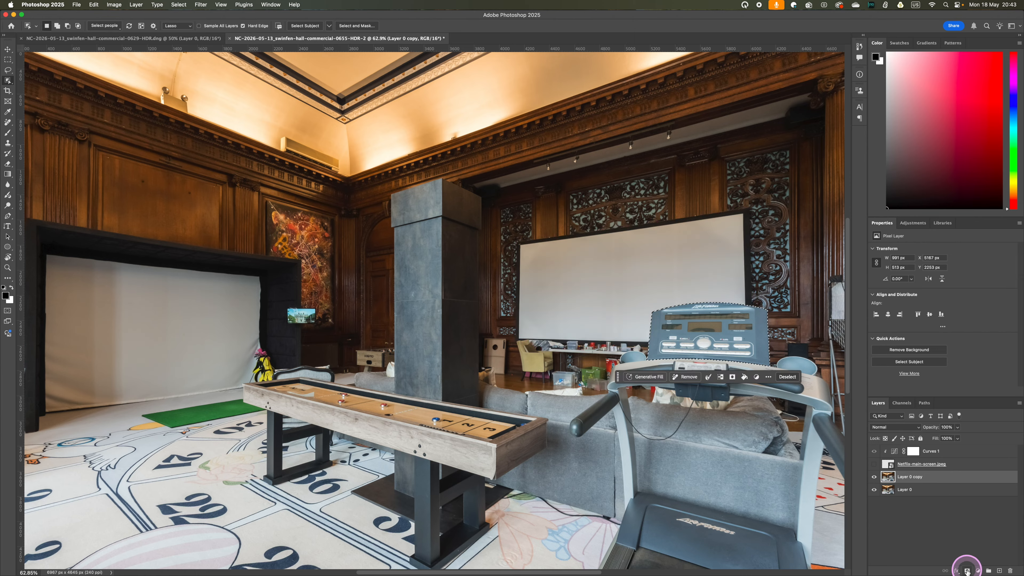
click(967, 571)
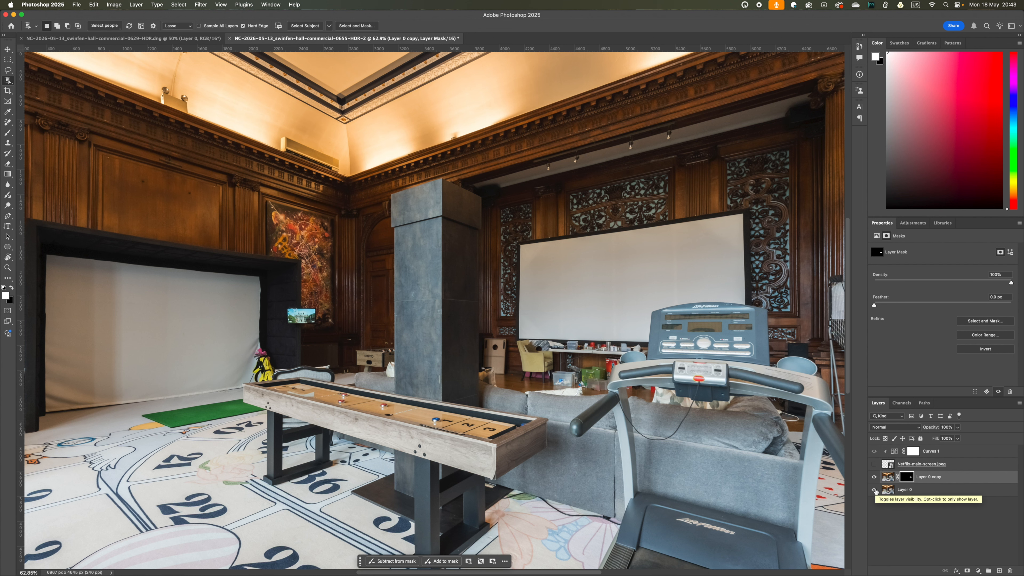
click(874, 490)
click(875, 490)
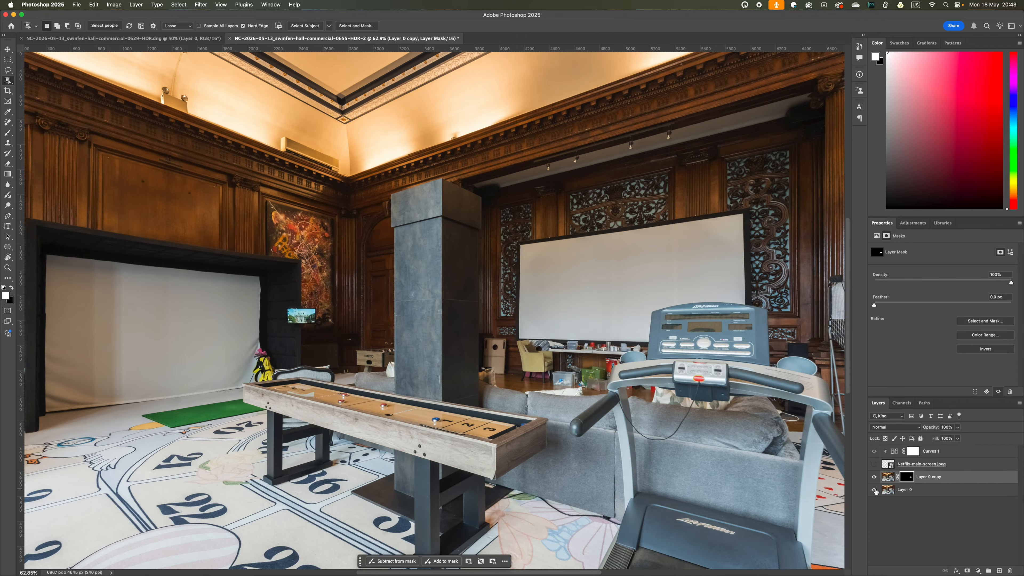
click(874, 490)
click(875, 490)
Show the Netflix image again and stack the masked treadmill copy above it, with Curves 1 directly over the Netflix layer.
click(875, 464)
drag(937, 477, 937, 463)
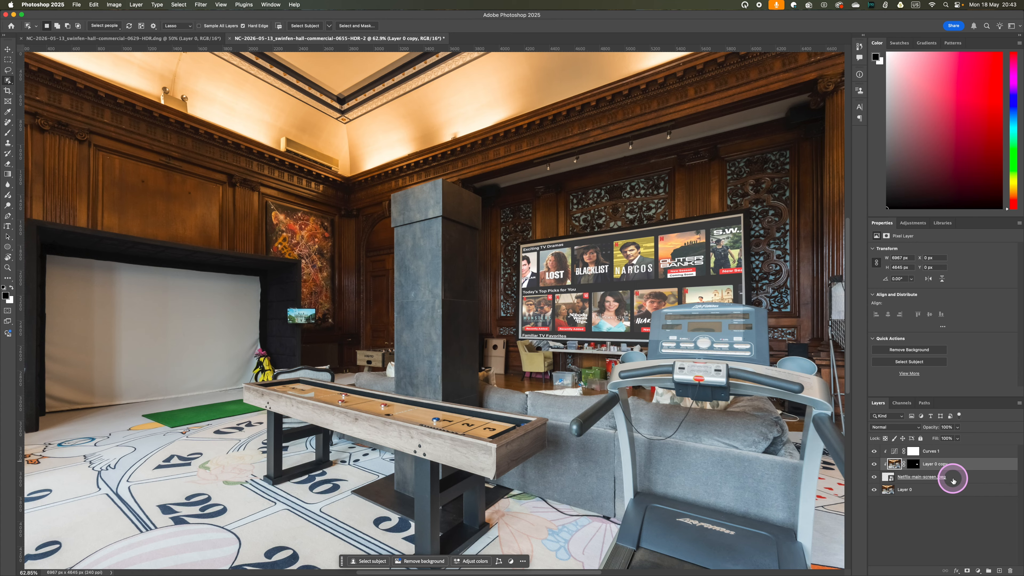
drag(931, 451, 934, 472)
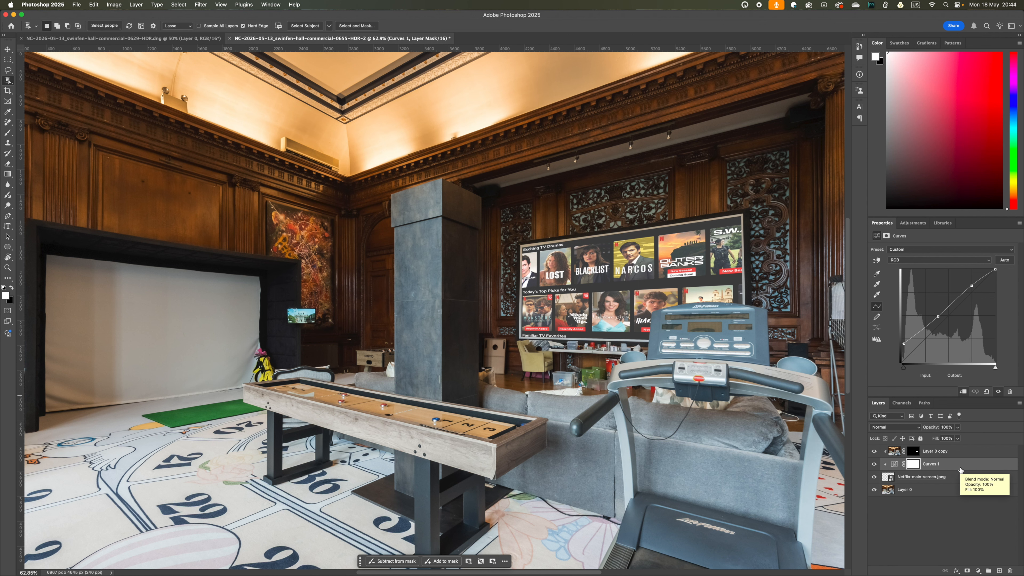
key(backslash)
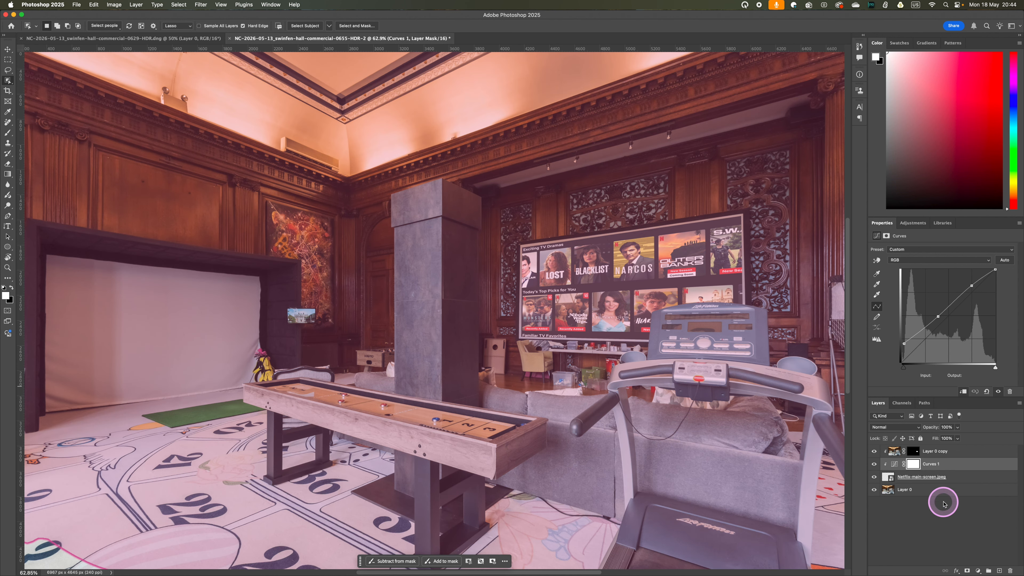
Lasso the clutter below the projector screen on Layer 0, replace it with a promptless Generative Fill and choose the second variation.
click(906, 492)
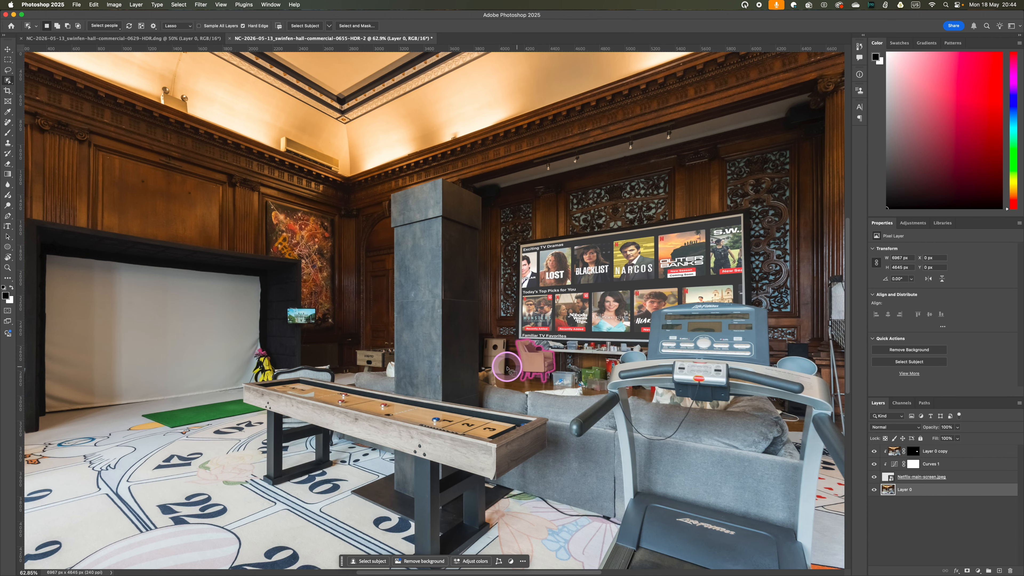
click(9, 72)
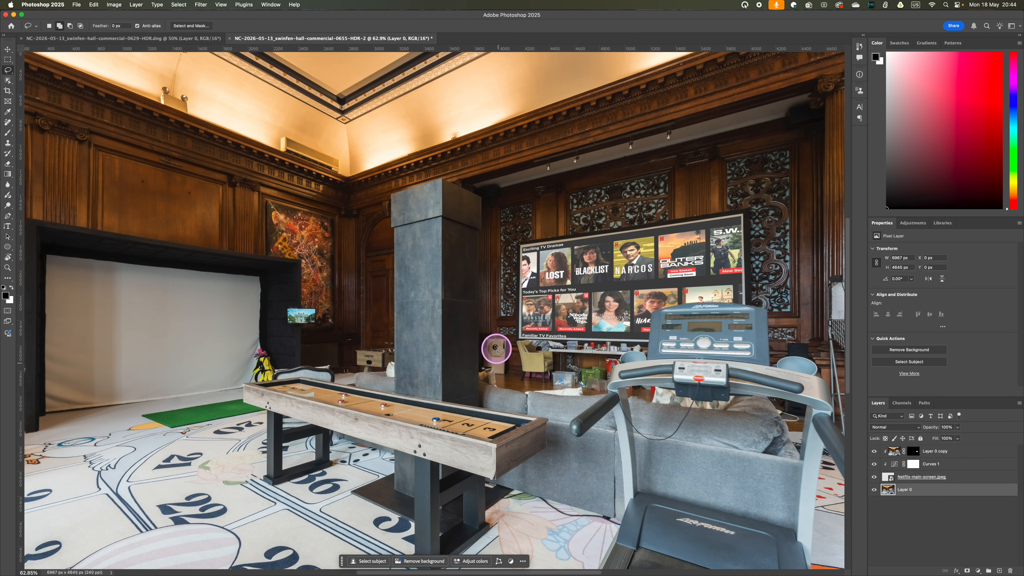
mouse_move(491, 331)
mouse_down()
mouse_move(468, 361)
mouse_move(474, 380)
mouse_move(501, 393)
mouse_move(515, 383)
mouse_move(516, 339)
mouse_move(490, 330)
mouse_move(518, 374)
mouse_move(578, 392)
mouse_move(613, 393)
mouse_move(622, 364)
mouse_move(646, 362)
mouse_move(649, 348)
mouse_move(516, 336)
mouse_up()
scroll(516, 335, down, 2)
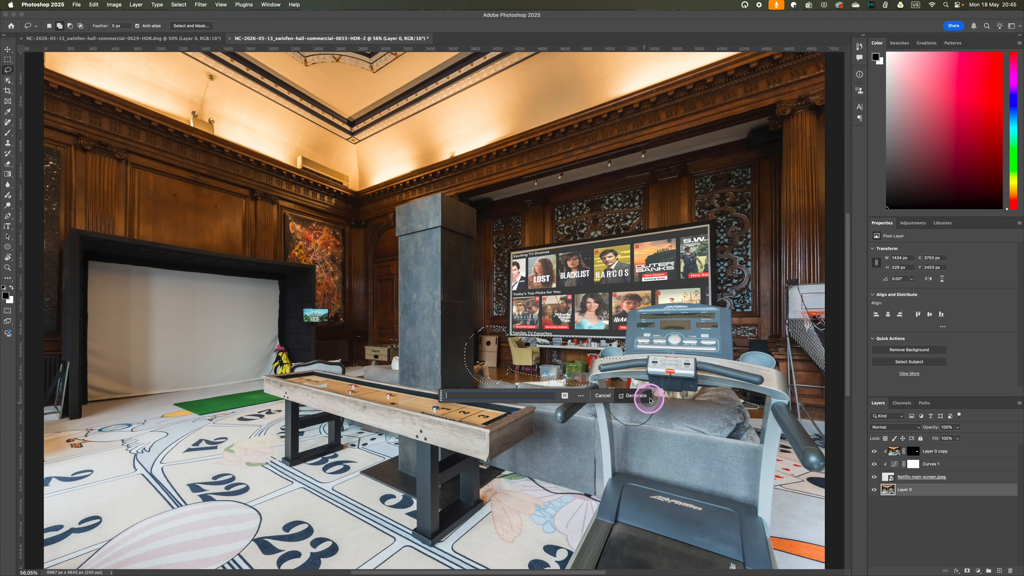
click(636, 396)
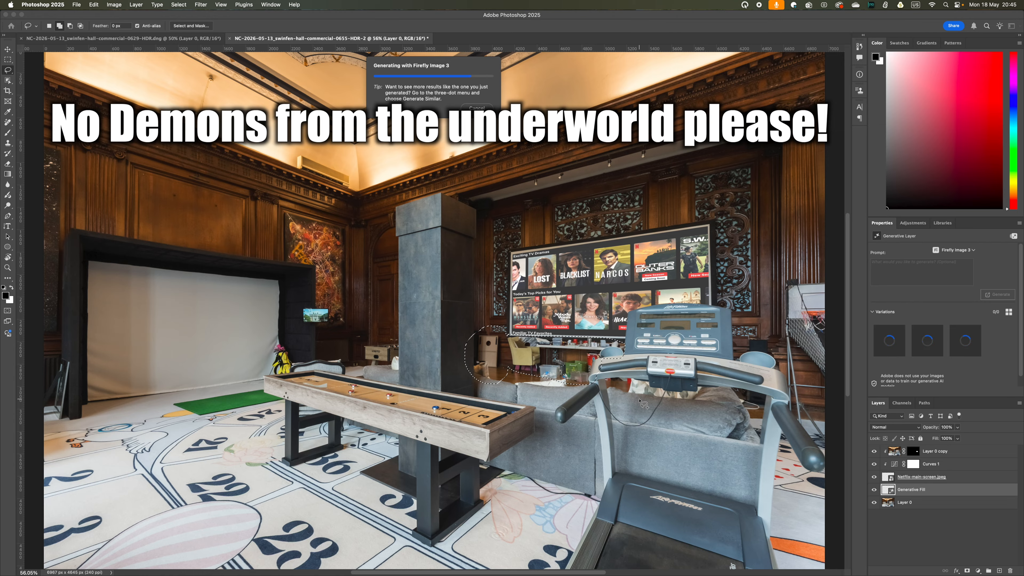
click(926, 344)
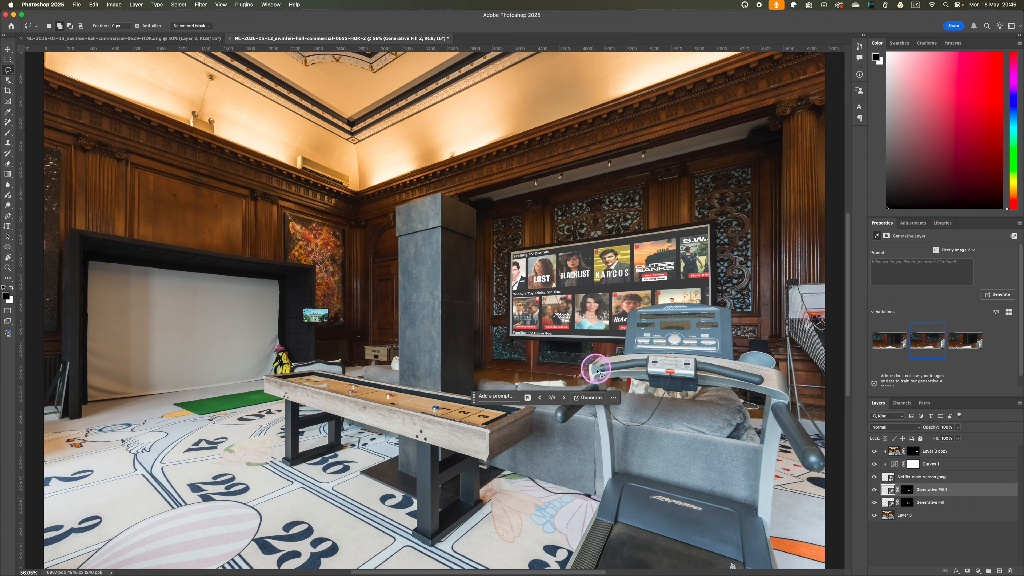
Lasso the small leftover area beside the treadmill's left arm and clear it with Remove.
mouse_move(583, 367)
mouse_down()
mouse_move(573, 367)
mouse_move(588, 369)
mouse_up()
click(561, 393)
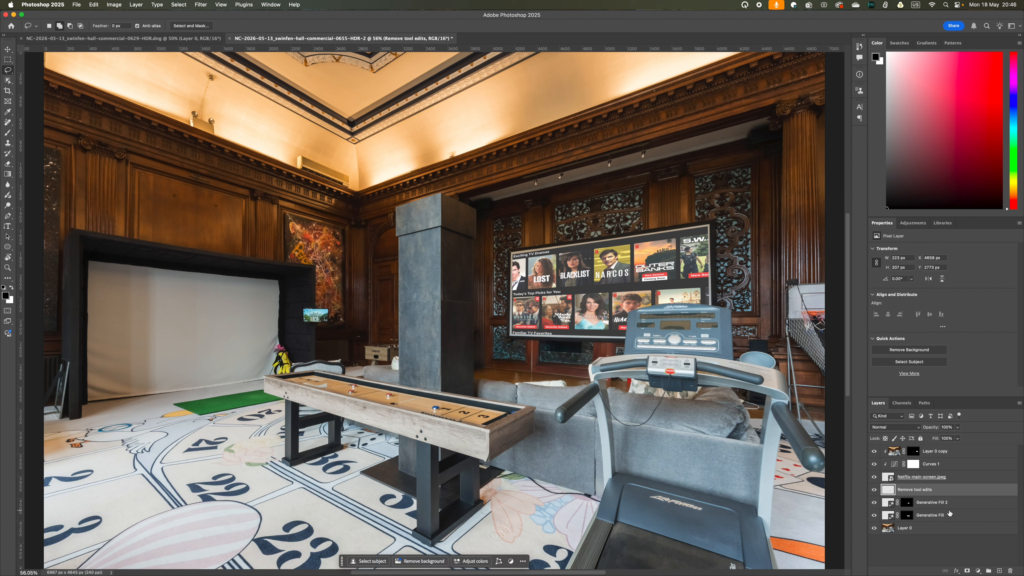
Flatten the finished treadmill photo into a single layer and close the document, saving its changes.
right_click(962, 490)
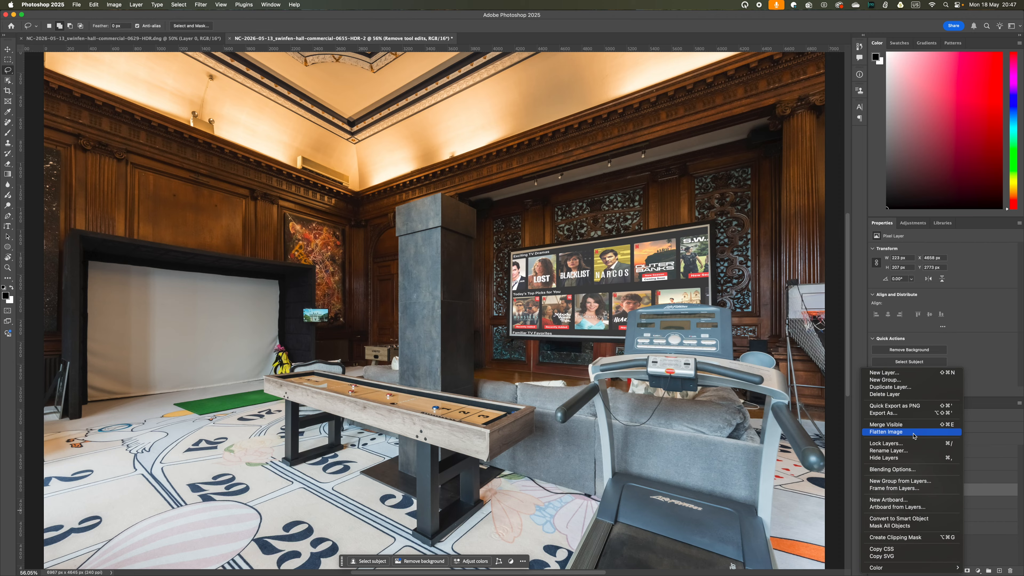
click(914, 432)
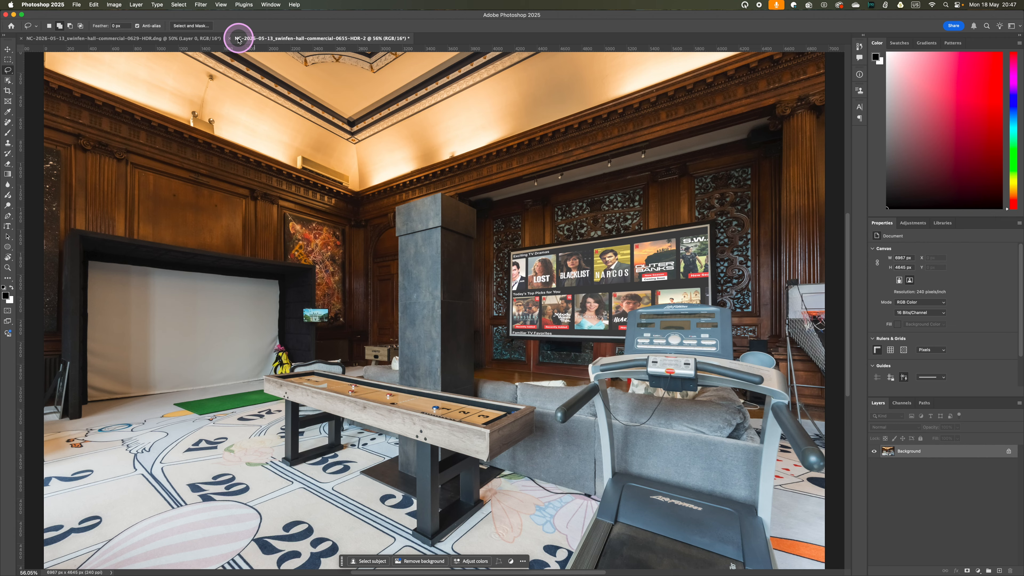
click(230, 38)
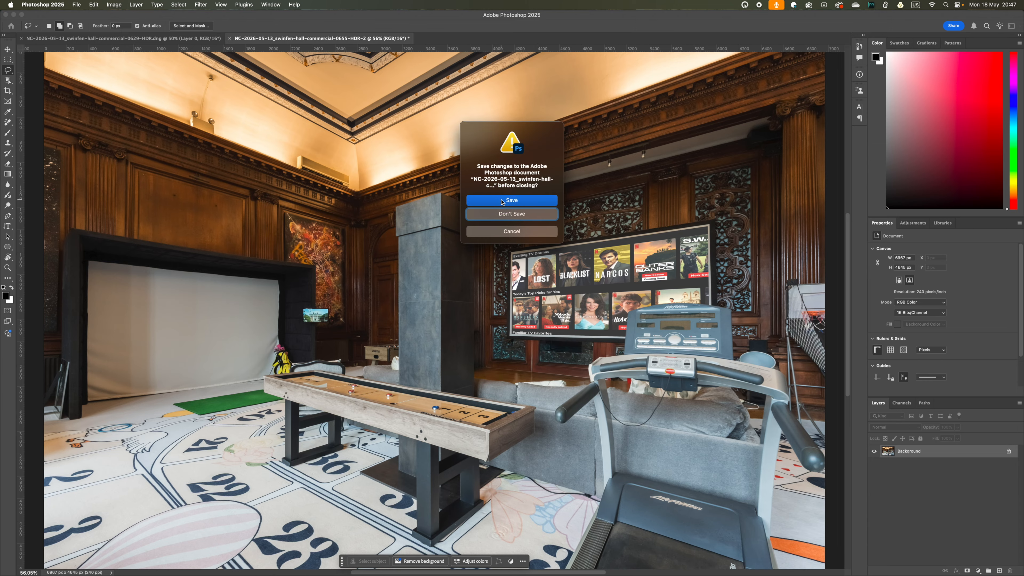
click(502, 200)
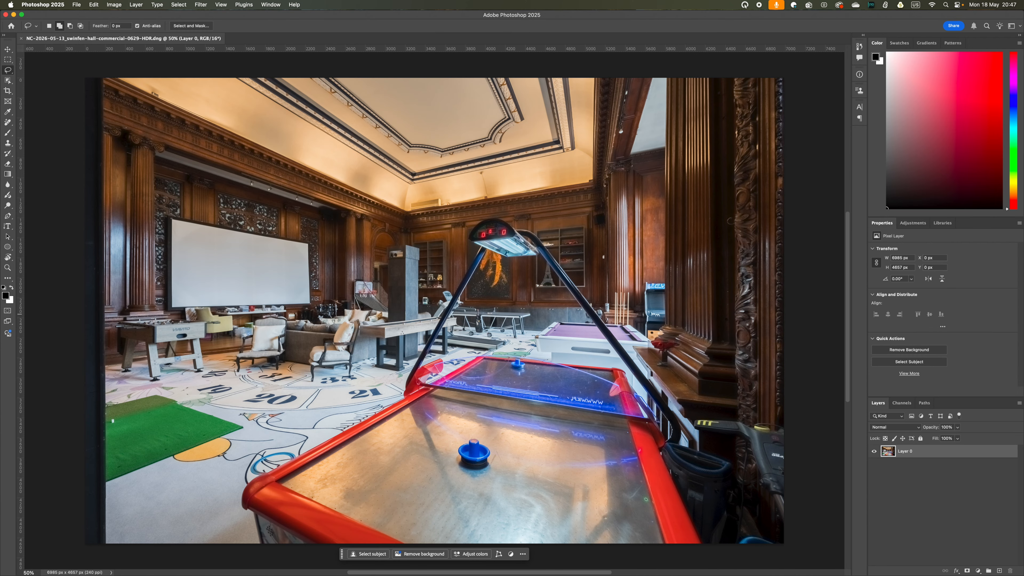
Place Netflix-main-screen.jpeg into the air hockey photo, scale it to about 44% and align it with the projector screen's upper-left corner.
drag(387, 297, 313, 295)
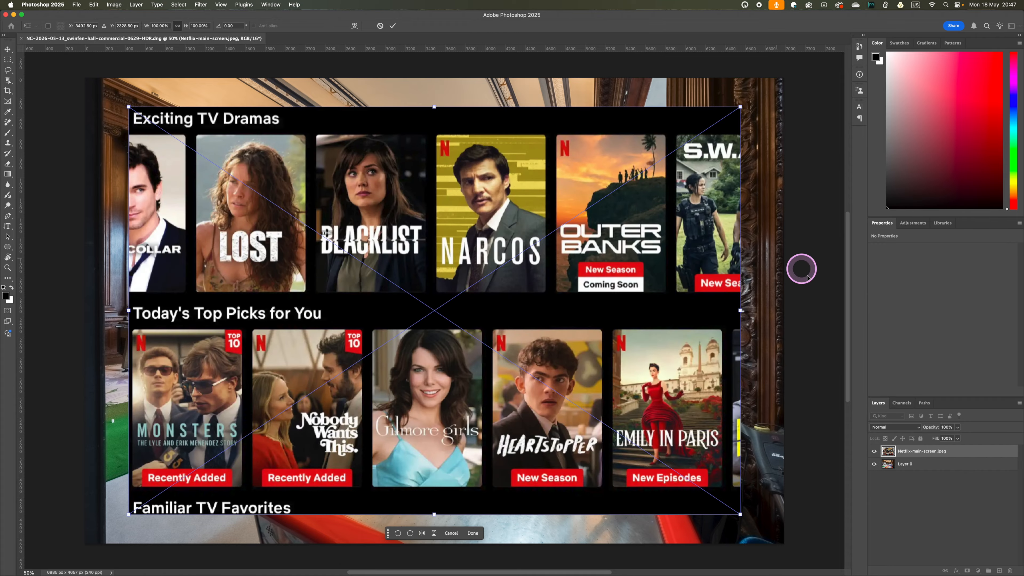
drag(740, 514, 407, 261)
drag(314, 201, 359, 315)
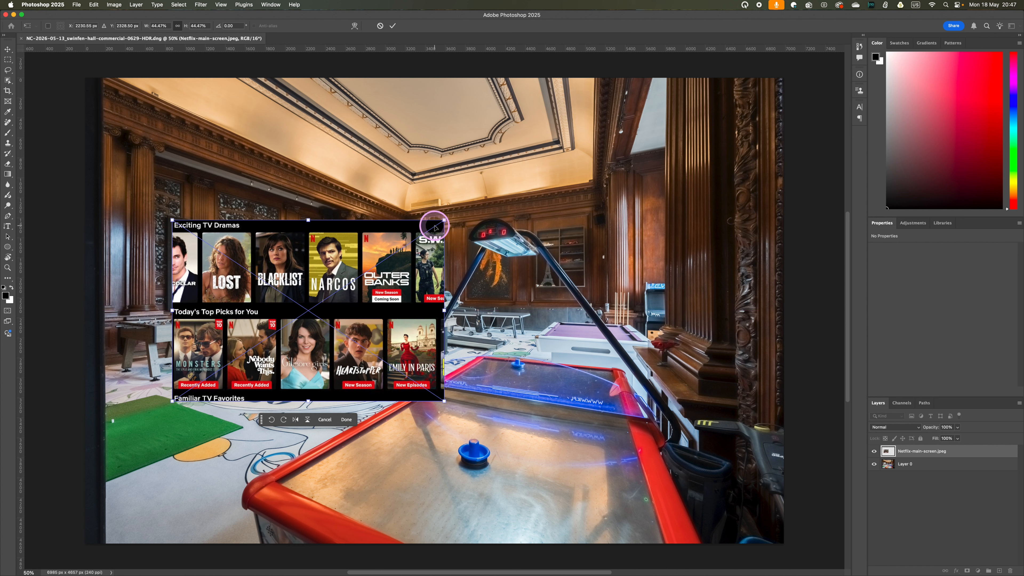
Distort the Netflix image so its four corners fit the projector screen's corners.
right_click(443, 221)
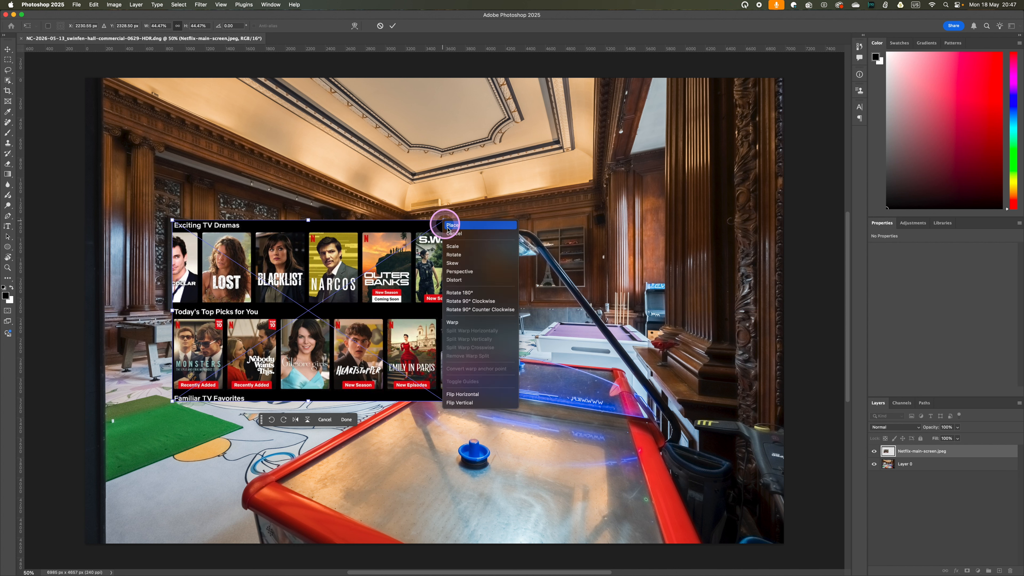
click(463, 278)
drag(443, 221, 307, 249)
drag(444, 401, 308, 304)
drag(172, 401, 173, 305)
drag(174, 263, 175, 264)
drag(175, 304, 174, 303)
drag(173, 220, 174, 223)
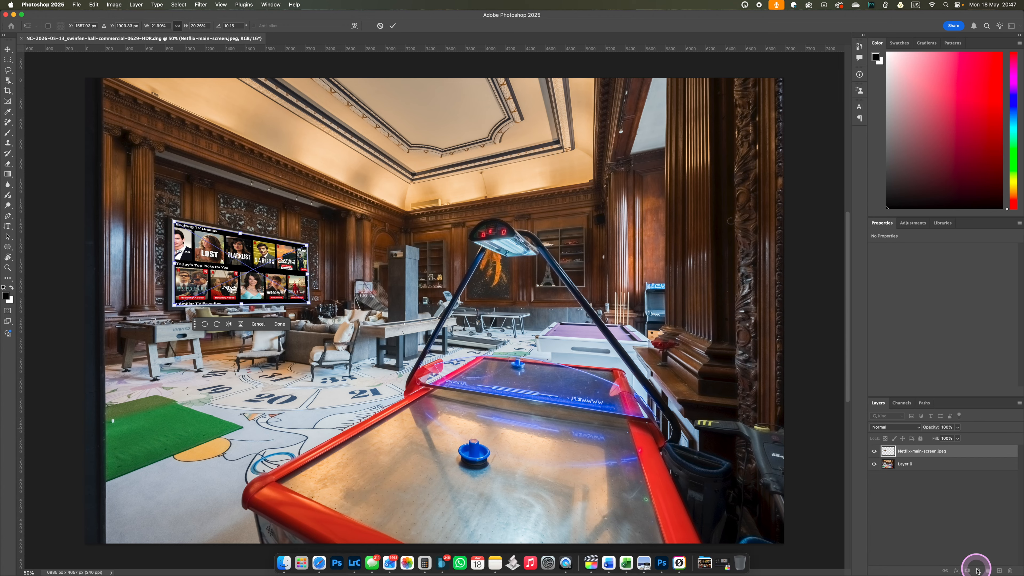
Add a Curves adjustment clipped to the Netflix layer, raising the black point to output 46 and mapping midtone input 98 to 130.
click(940, 456)
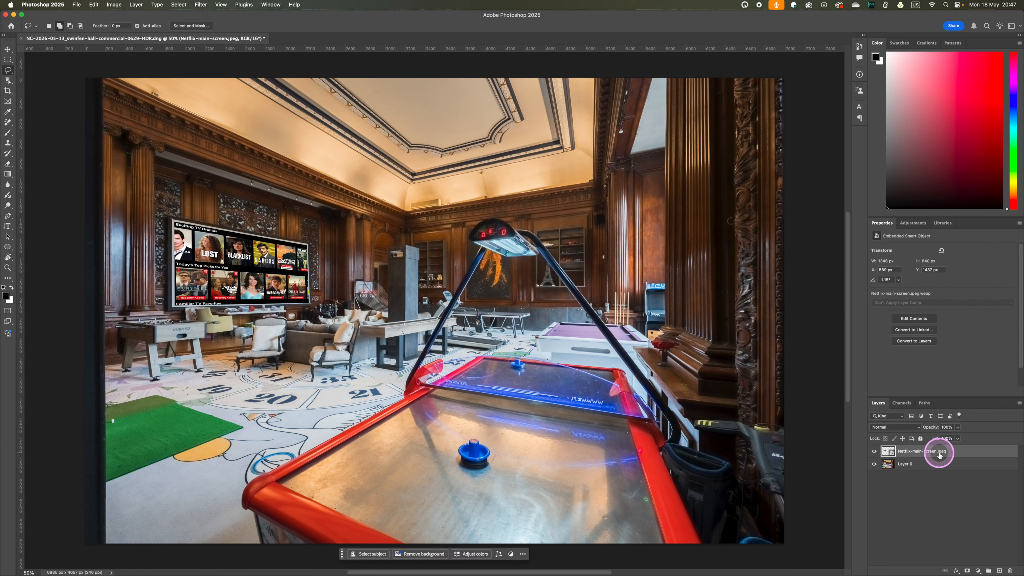
click(978, 570)
click(987, 488)
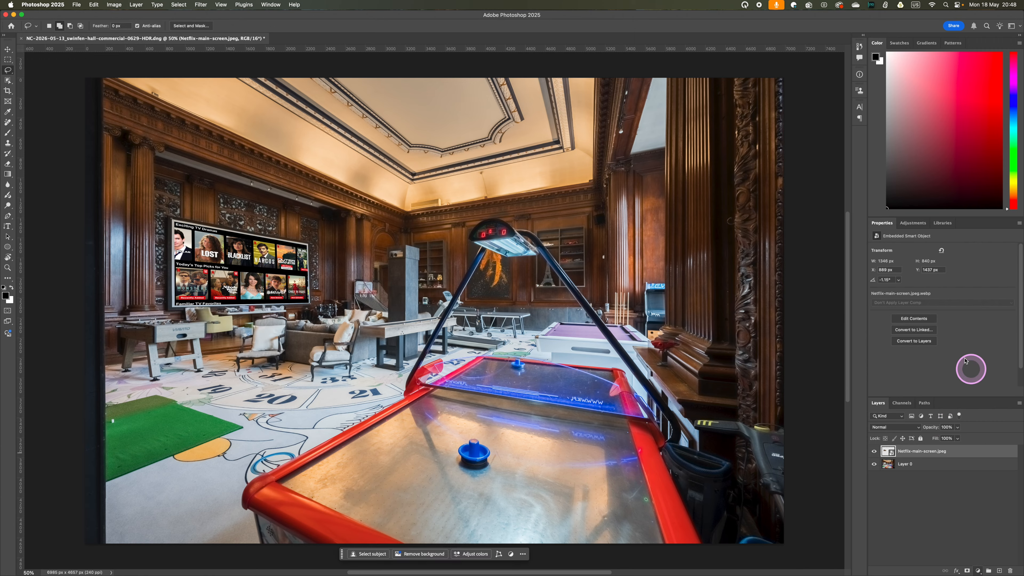
drag(902, 362, 903, 346)
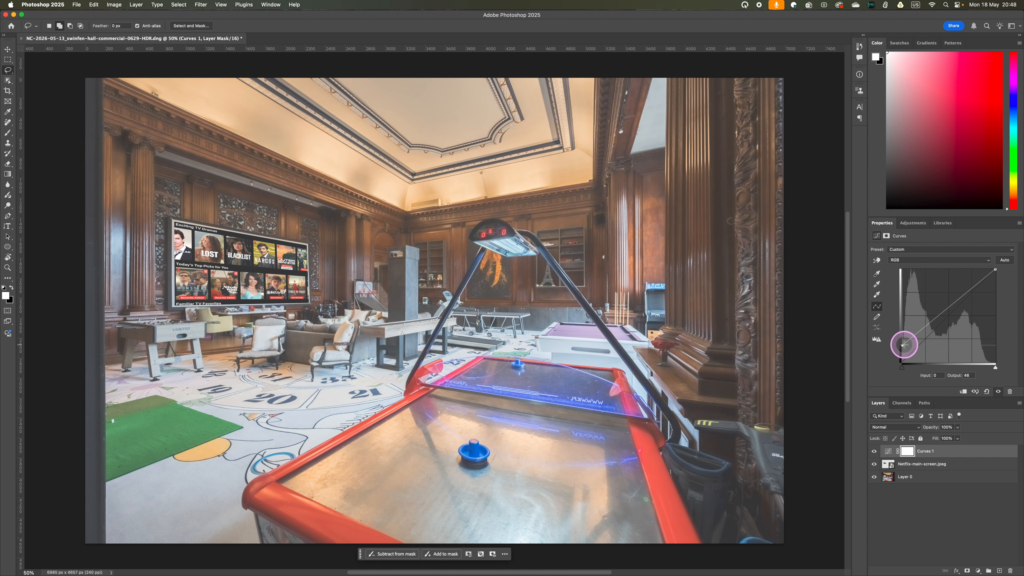
click(964, 391)
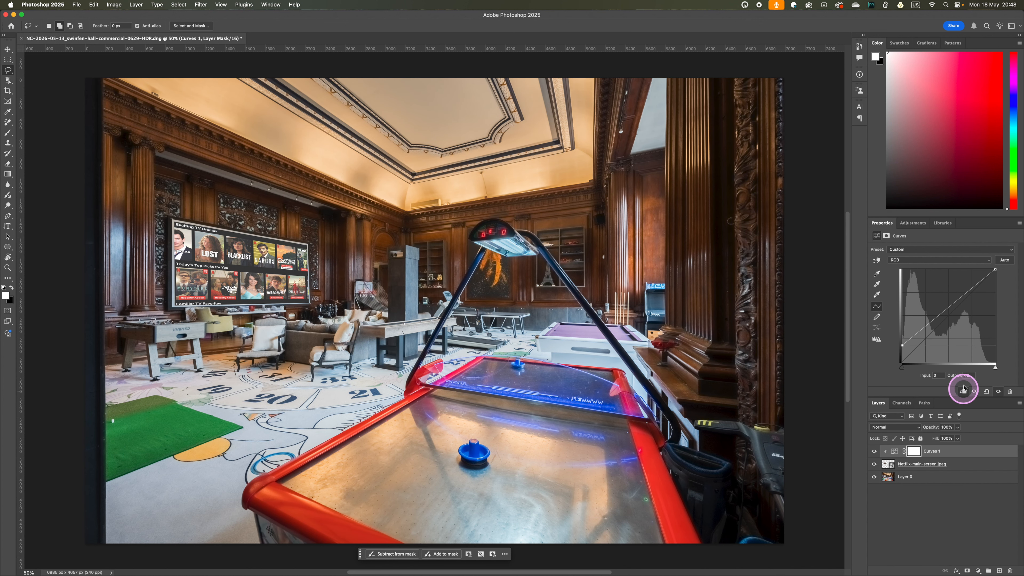
drag(938, 324, 938, 314)
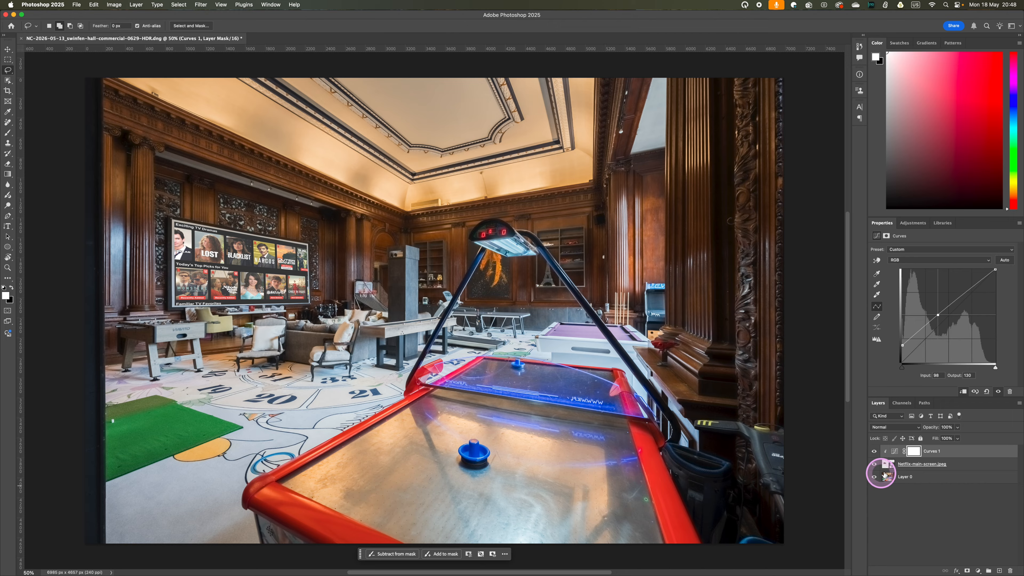
Lasso the clutter below the projector screen on Layer 0, refine the selection's edges and replace it with a promptless Generative Fill.
click(909, 476)
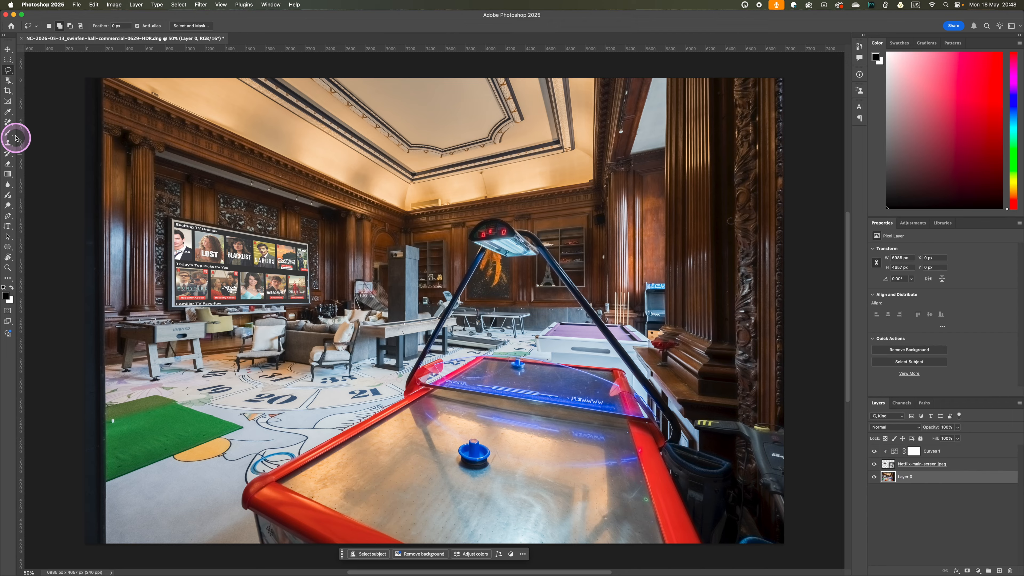
mouse_move(216, 313)
mouse_down()
mouse_move(298, 312)
mouse_move(260, 311)
mouse_move(240, 339)
mouse_move(233, 320)
mouse_move(221, 343)
mouse_move(185, 311)
mouse_move(219, 308)
mouse_move(184, 321)
mouse_move(203, 315)
mouse_move(234, 337)
mouse_move(222, 340)
mouse_move(203, 315)
mouse_move(218, 341)
mouse_up()
click(204, 315)
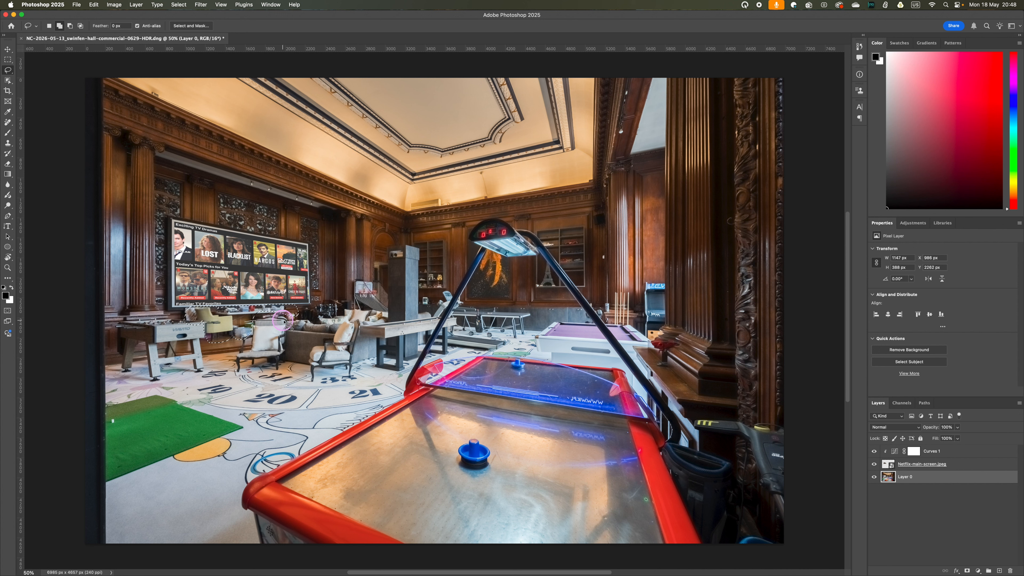
drag(302, 317, 298, 311)
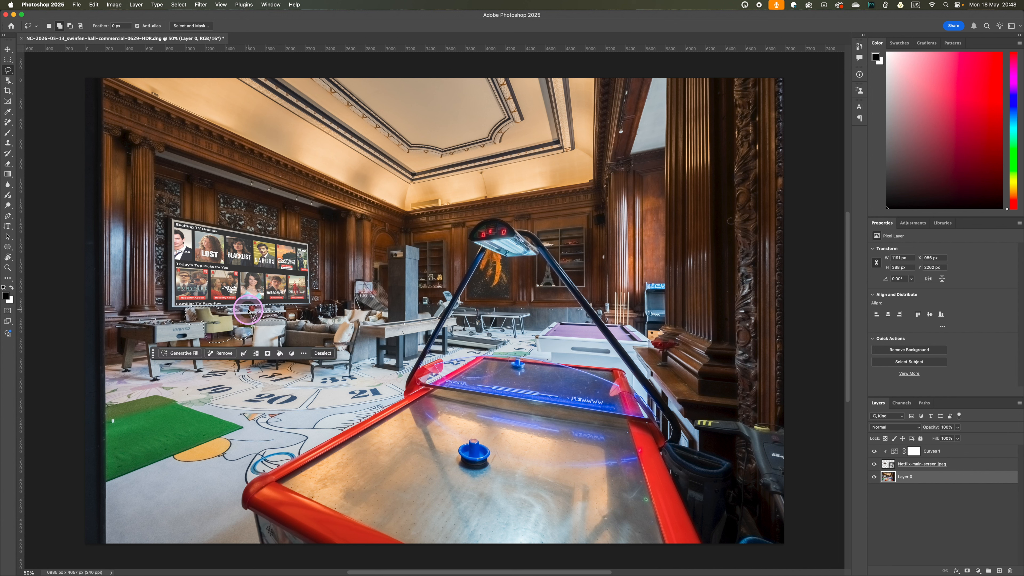
drag(249, 310, 246, 314)
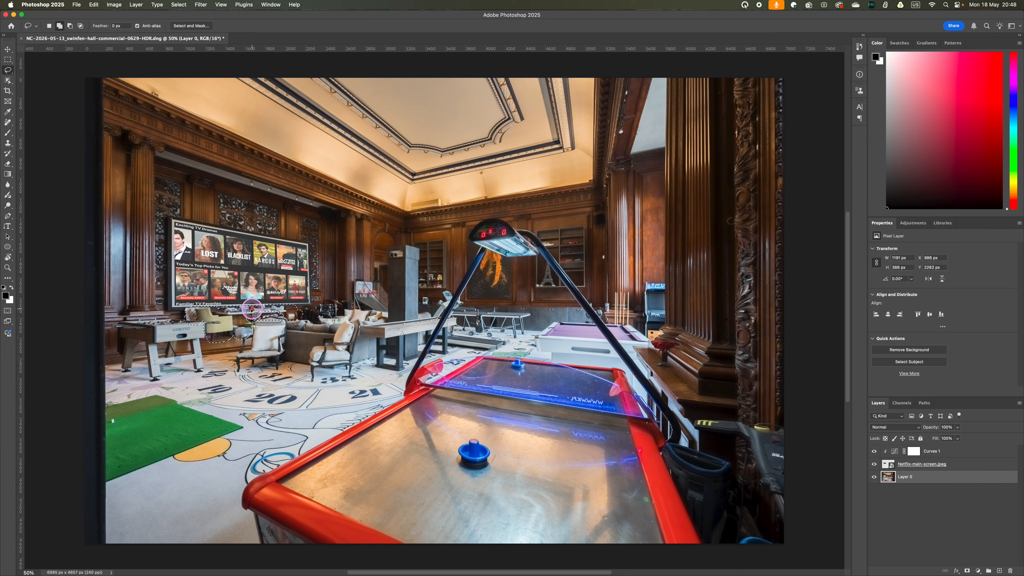
drag(252, 311, 252, 311)
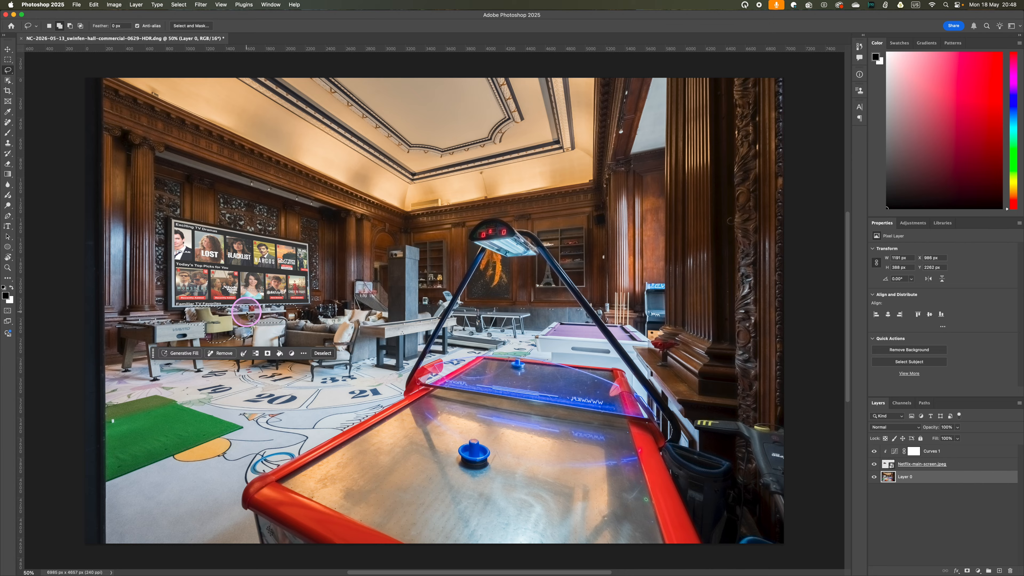
click(184, 353)
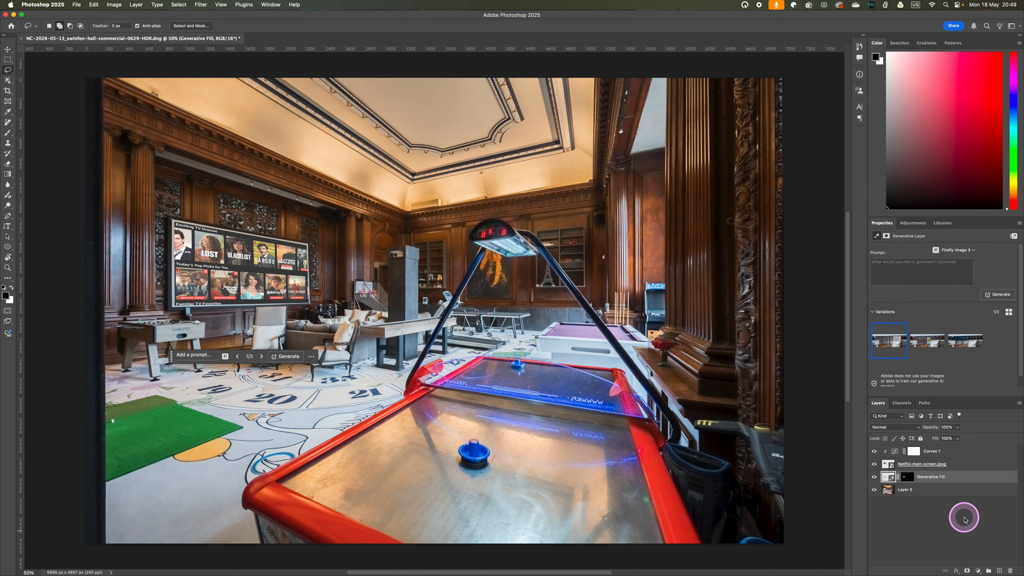
Flatten the air hockey photo into a single layer and close the document, saving its changes.
right_click(930, 479)
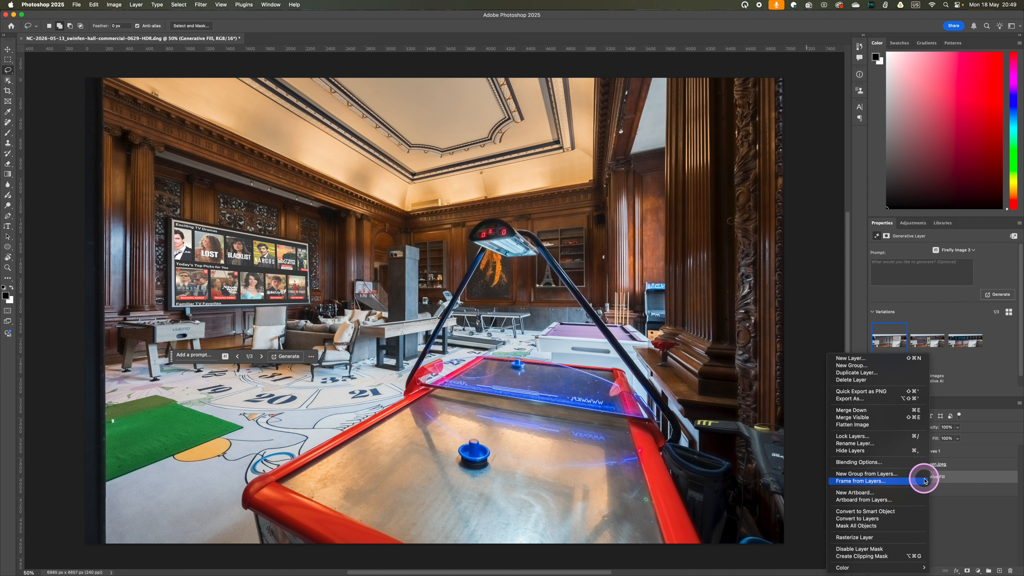
click(873, 425)
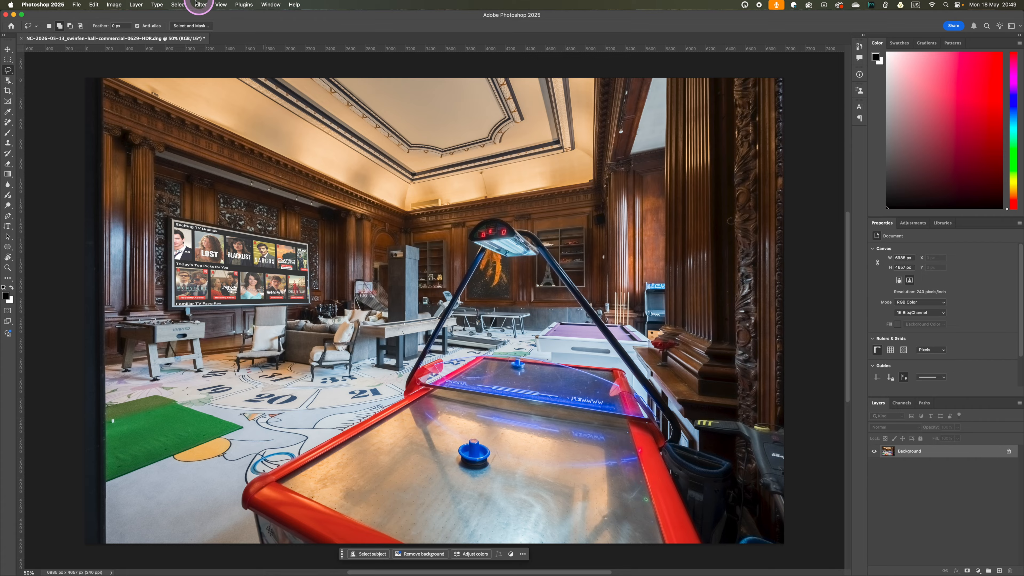
click(22, 39)
click(492, 203)
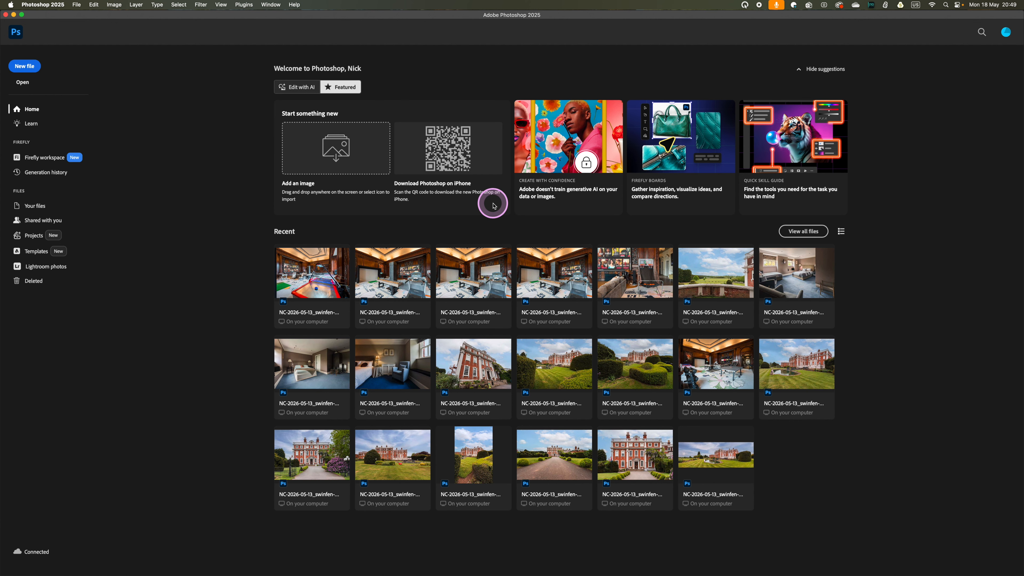